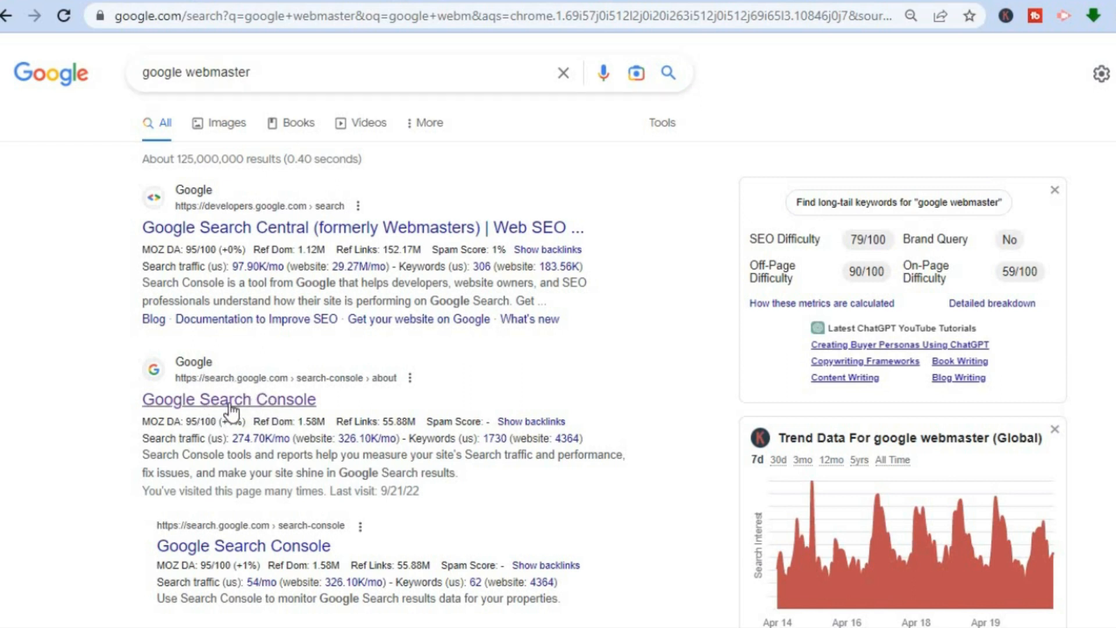
- Open Google Search Console and copy the blog's domain from the address of its WordPress dashboard
click(271, 401)
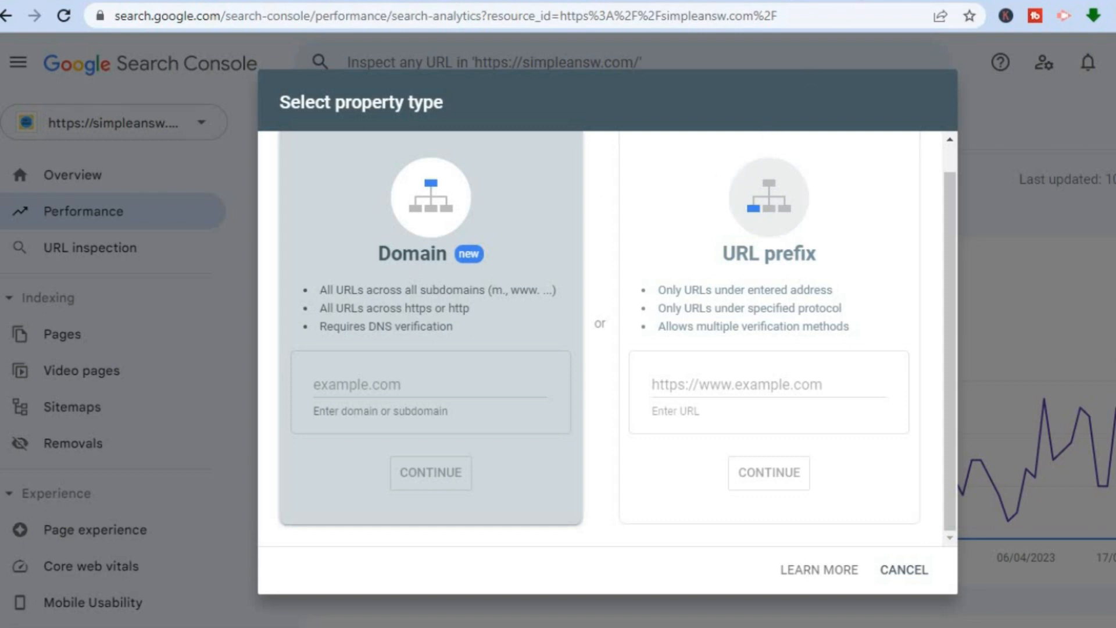
click(859, 1)
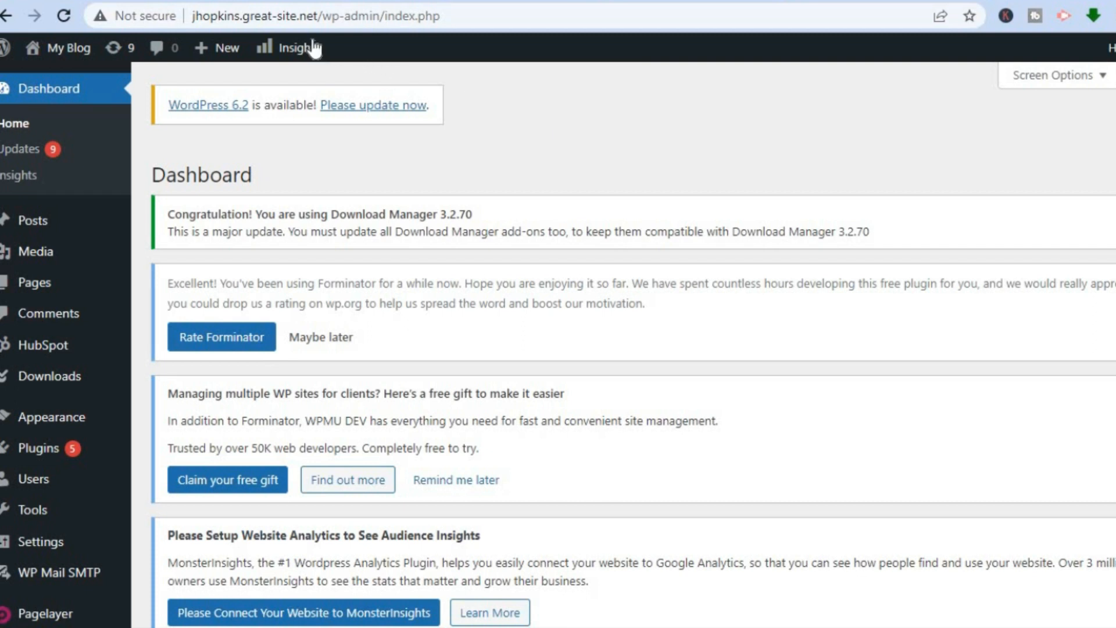
click(315, 13)
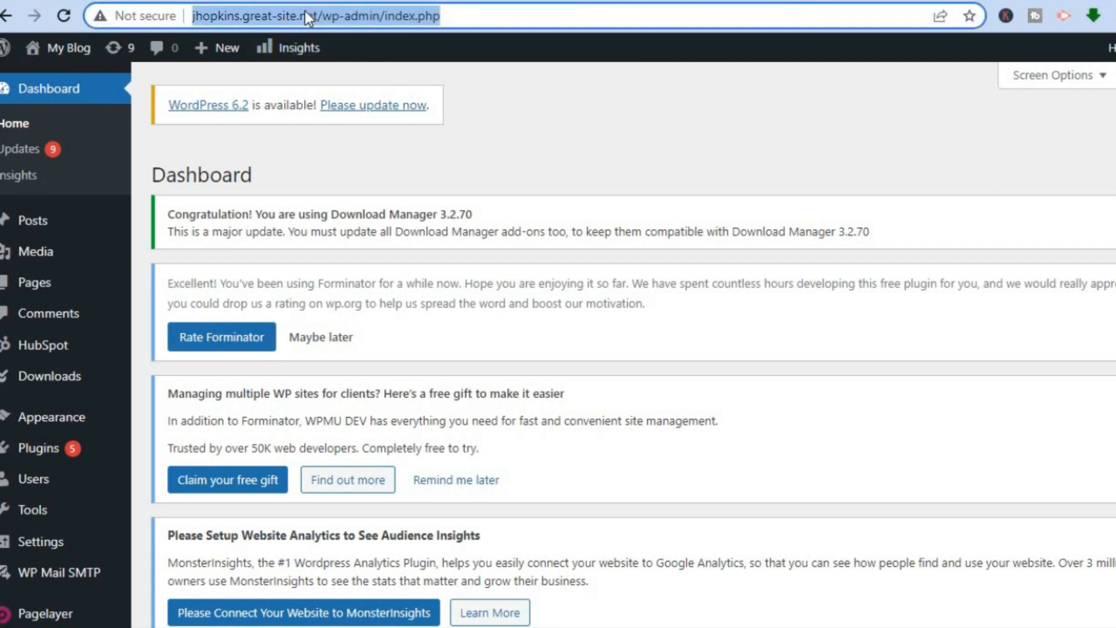
click(314, 16)
click(317, 15)
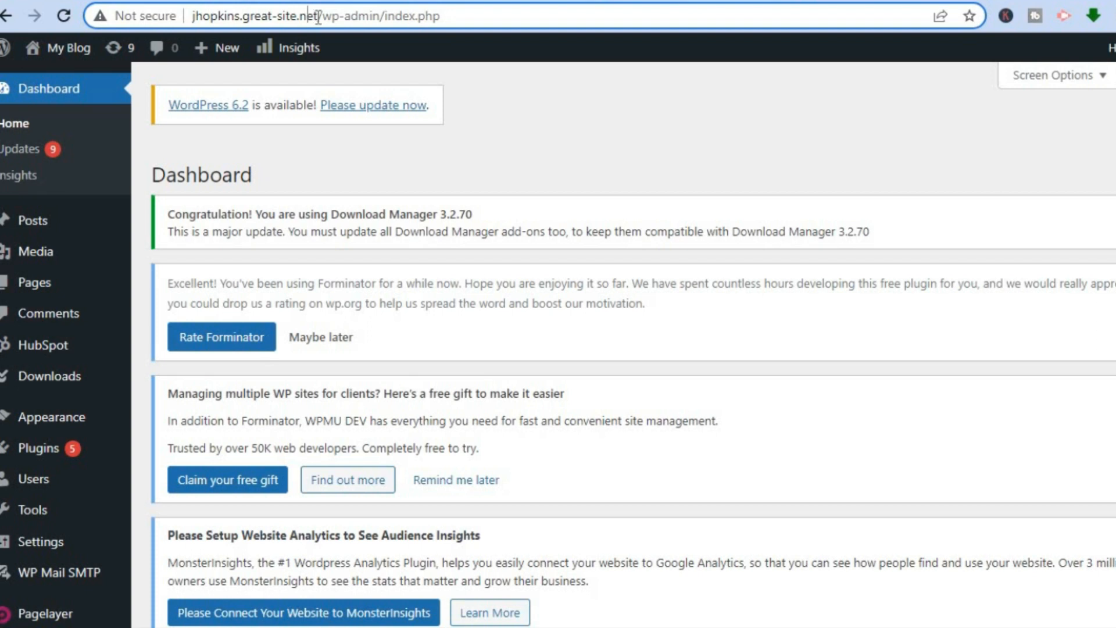
drag(319, 15, 192, 17)
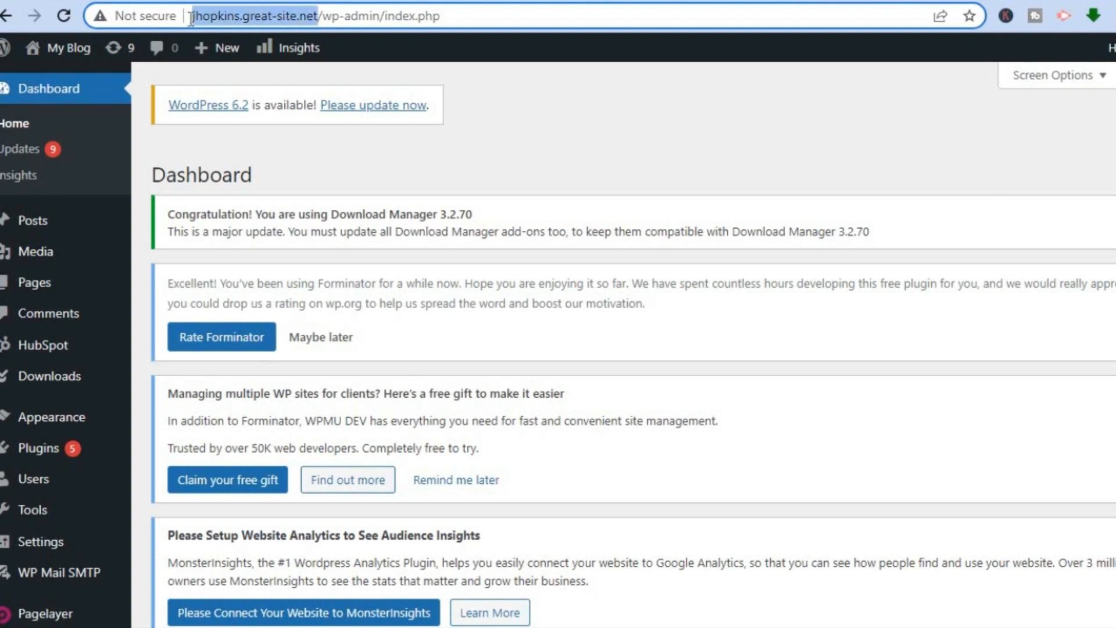
right_click(233, 16)
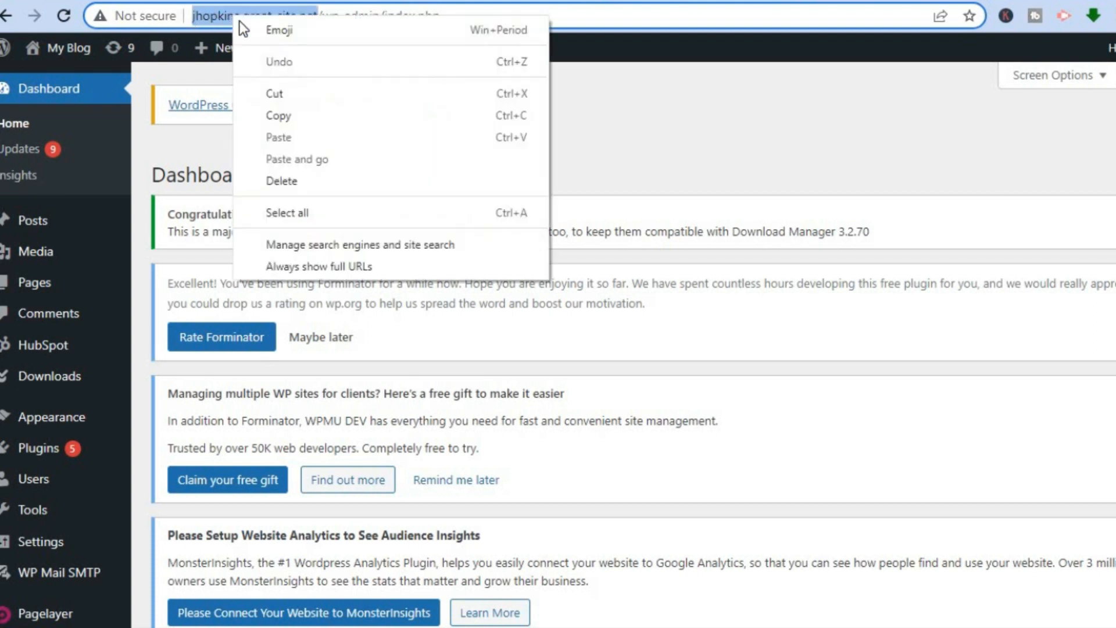
click(278, 120)
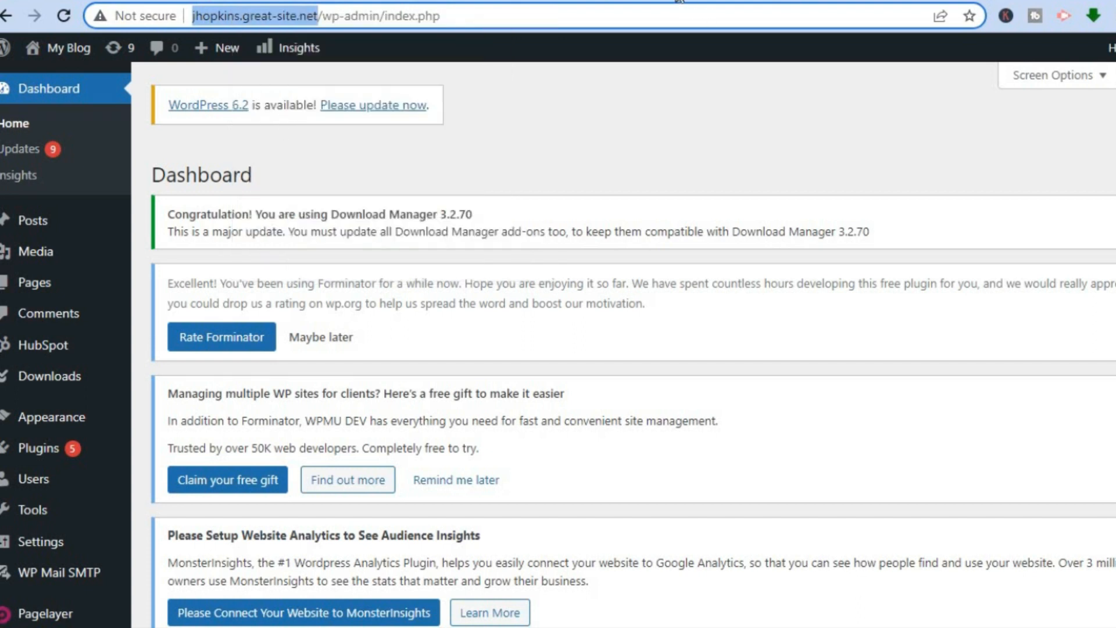
- Return to Search Console, enter the copied site address as a URL prefix property and continue to ownership verification
click(678, 2)
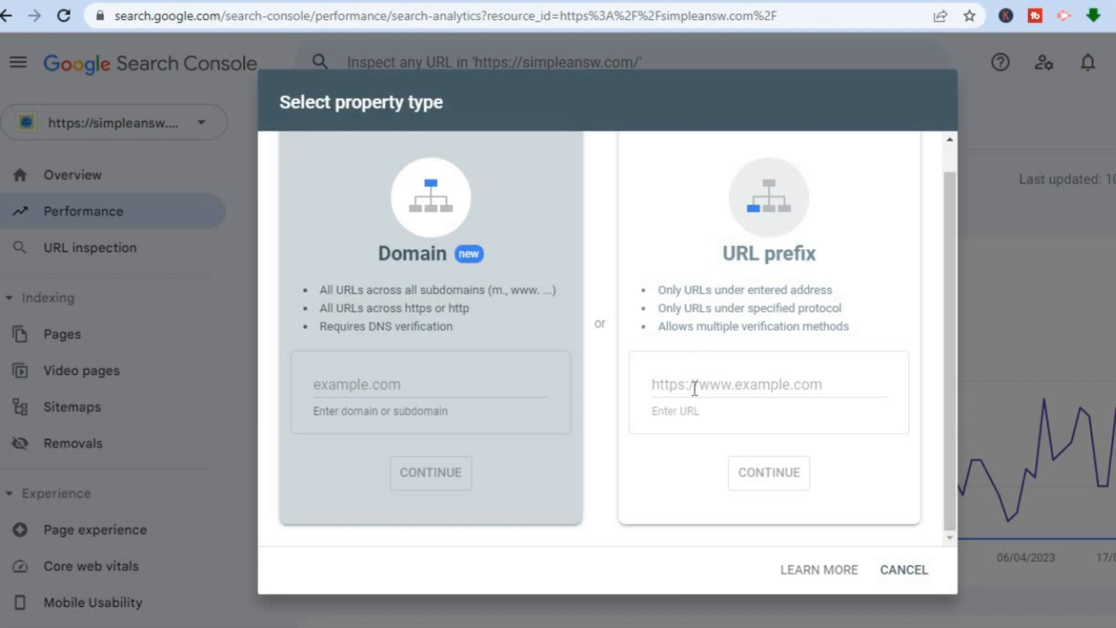
click(695, 389)
right_click(693, 389)
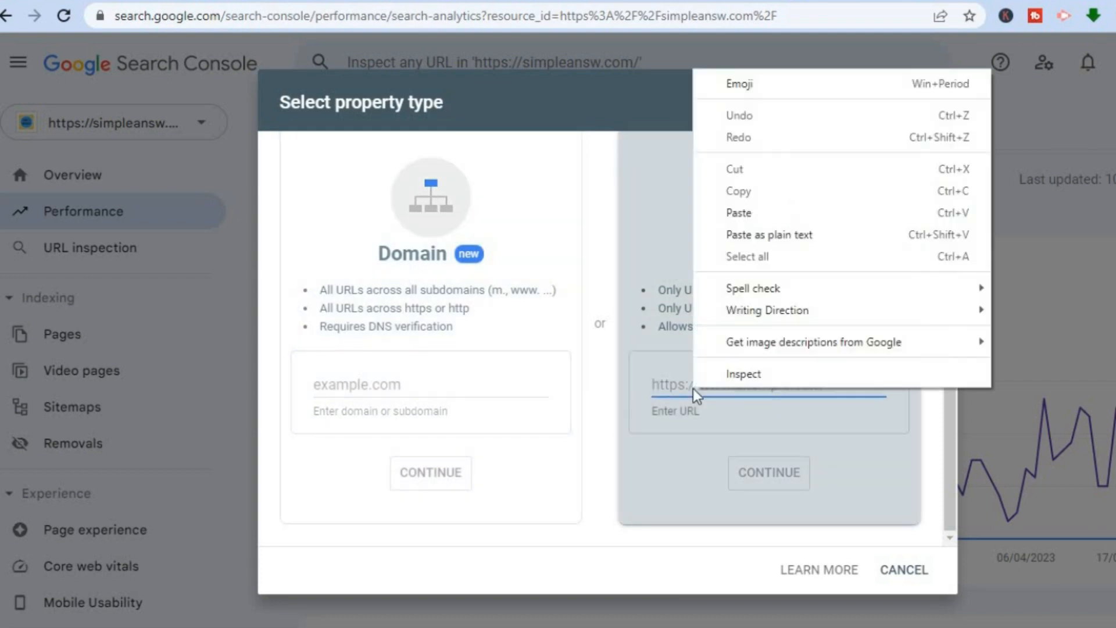
click(753, 212)
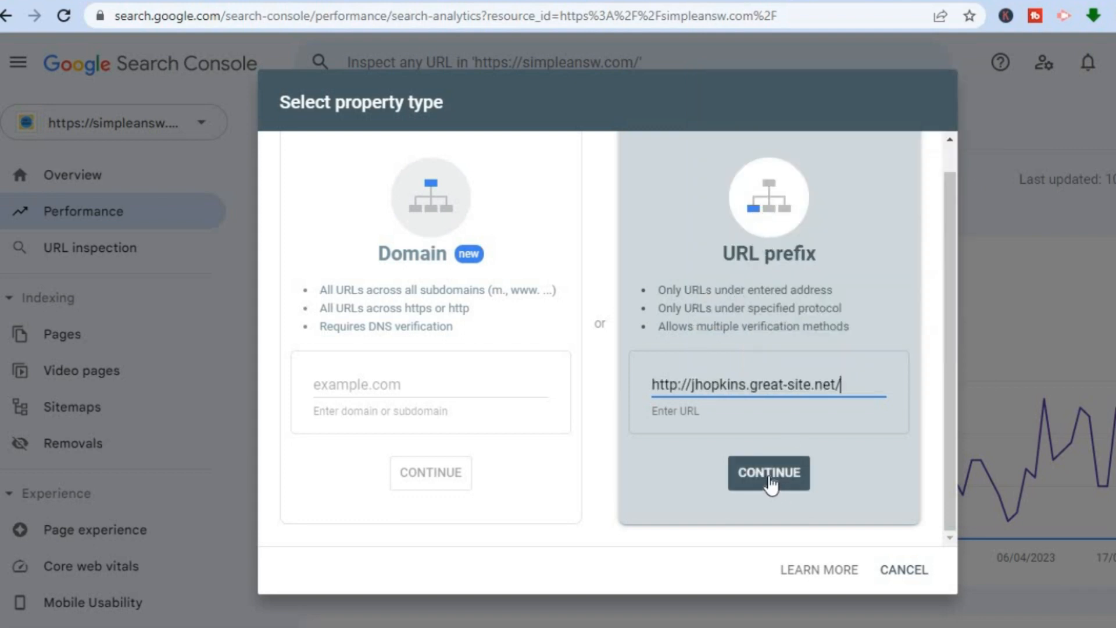
click(769, 474)
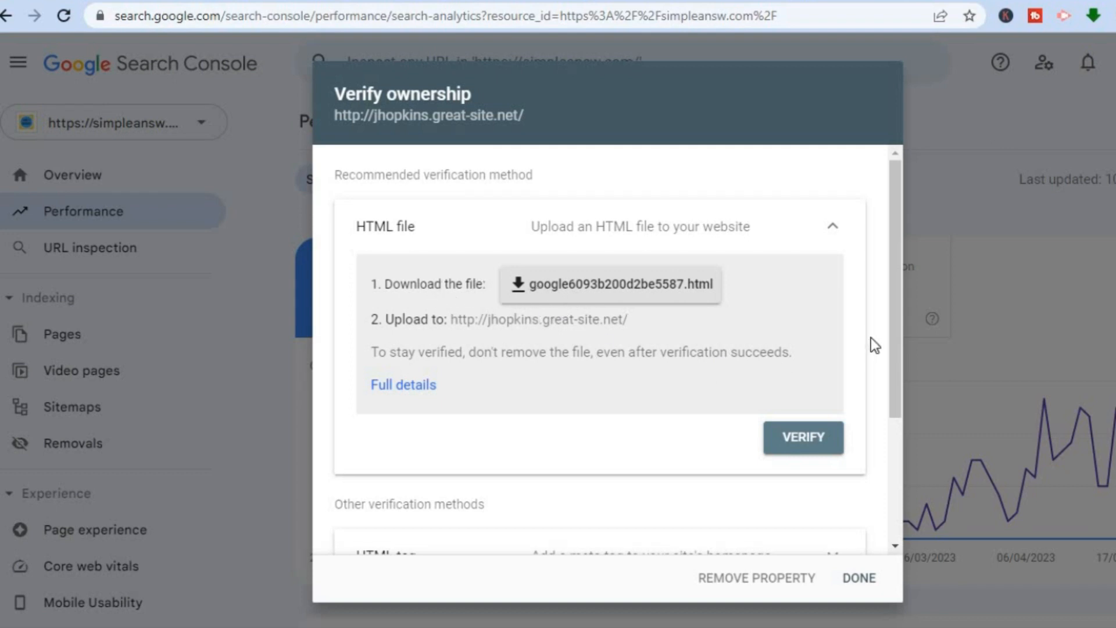
- Look through the ownership verification methods and expand the HTML tag method
drag(895, 336, 892, 497)
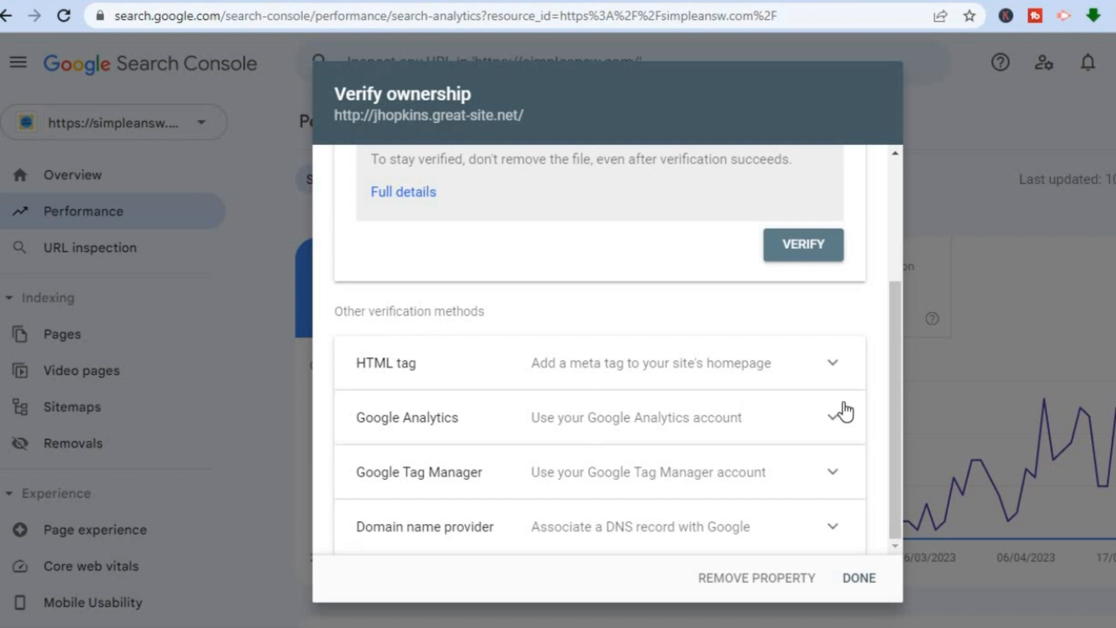
drag(894, 286, 893, 252)
drag(898, 343, 906, 116)
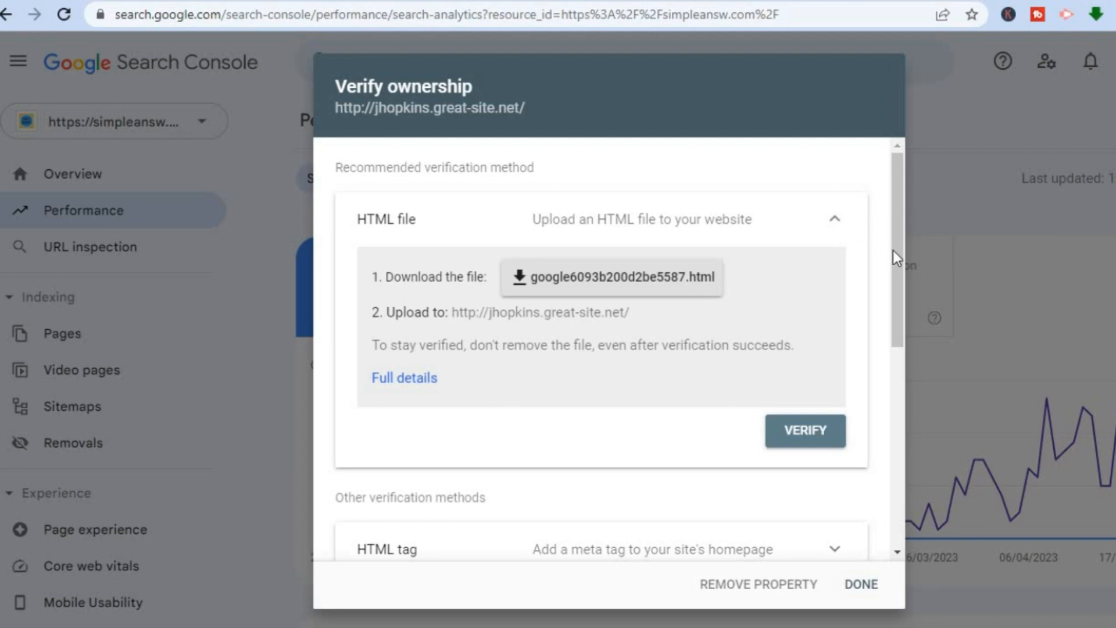
drag(902, 218, 901, 322)
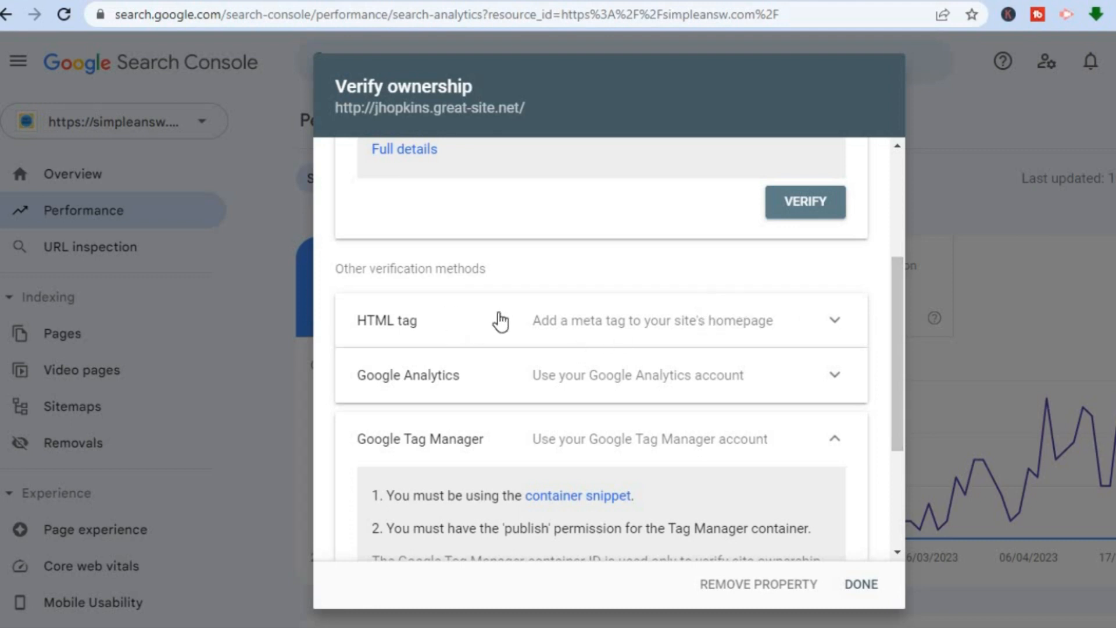
click(639, 321)
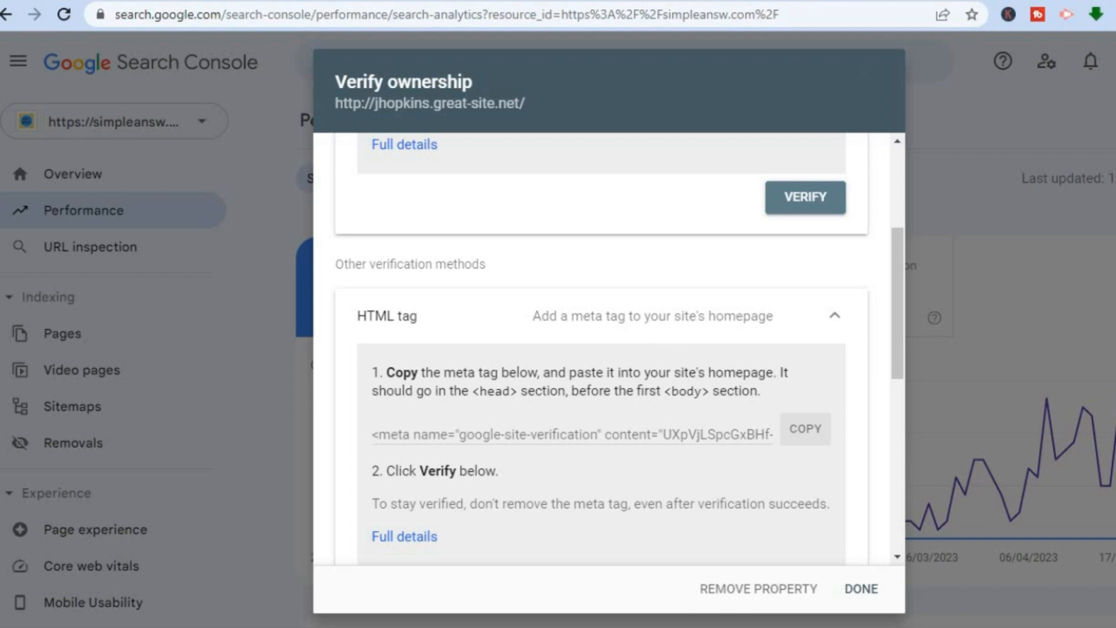
- Switch to the WordPress dashboard, search for new plugins with "header" and activate WPCode – Insert Headers and Footers
key(ctrl+Tab)
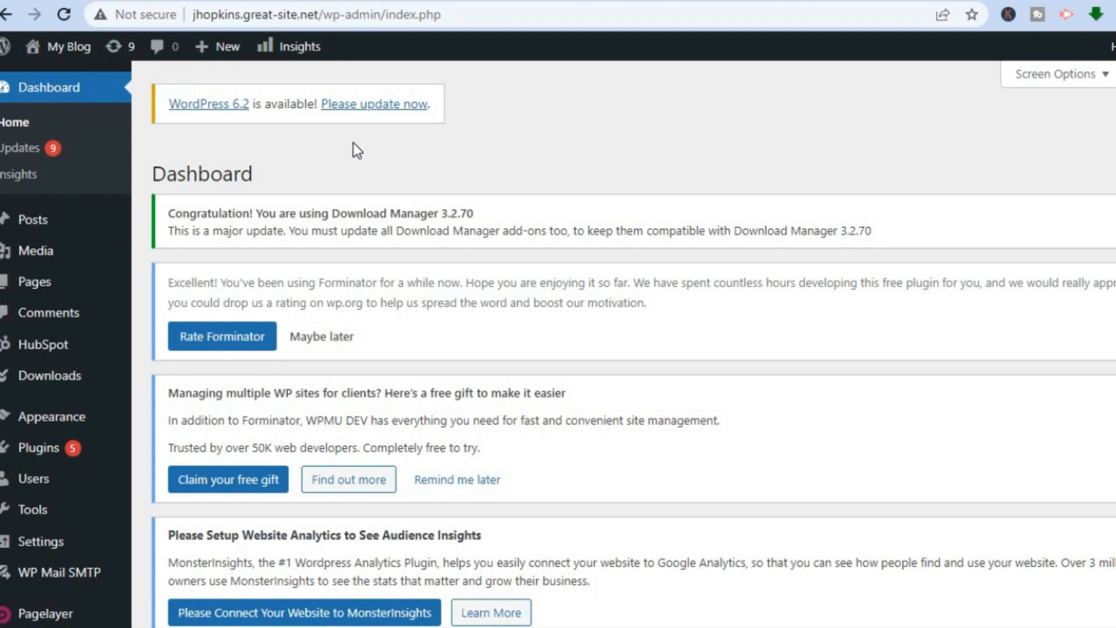
mouse_move(76, 449)
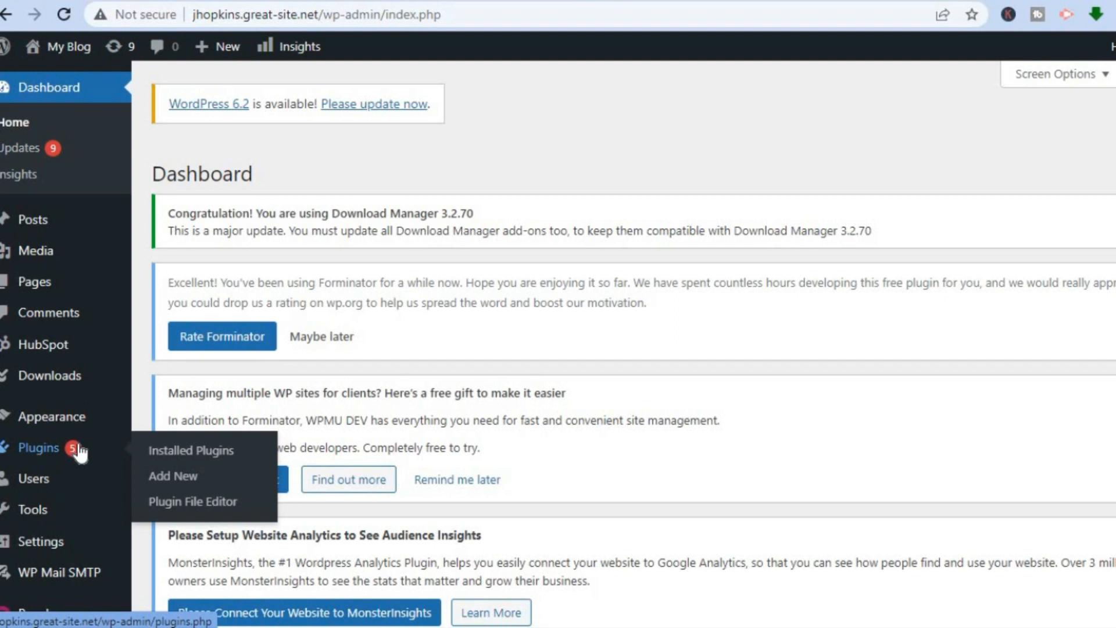
click(189, 475)
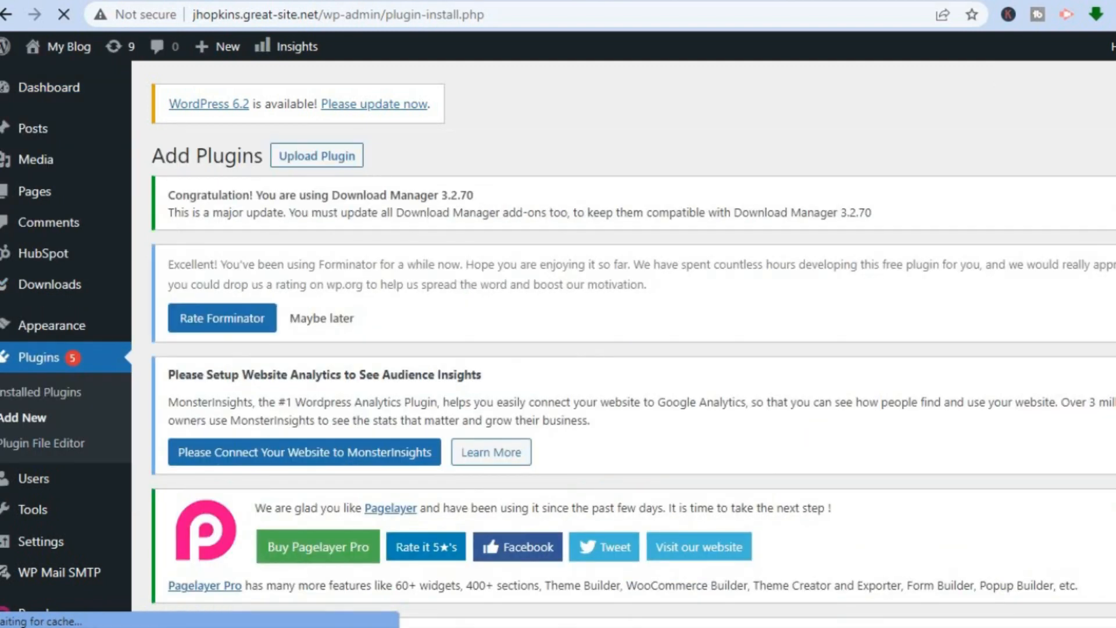
scroll(634, 344, down, 10)
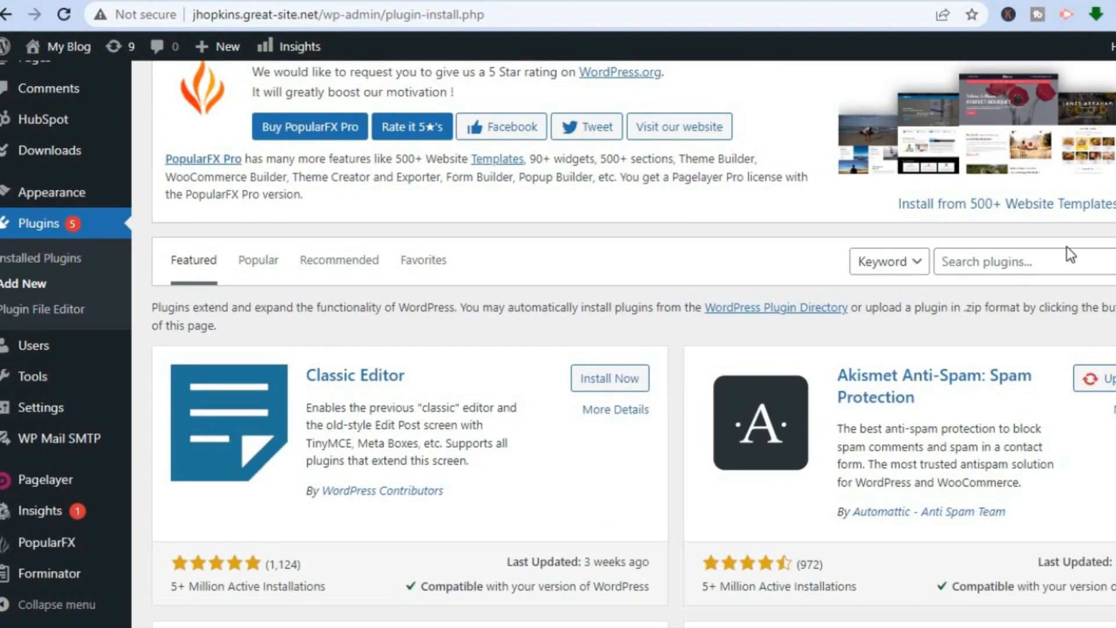
click(1042, 263)
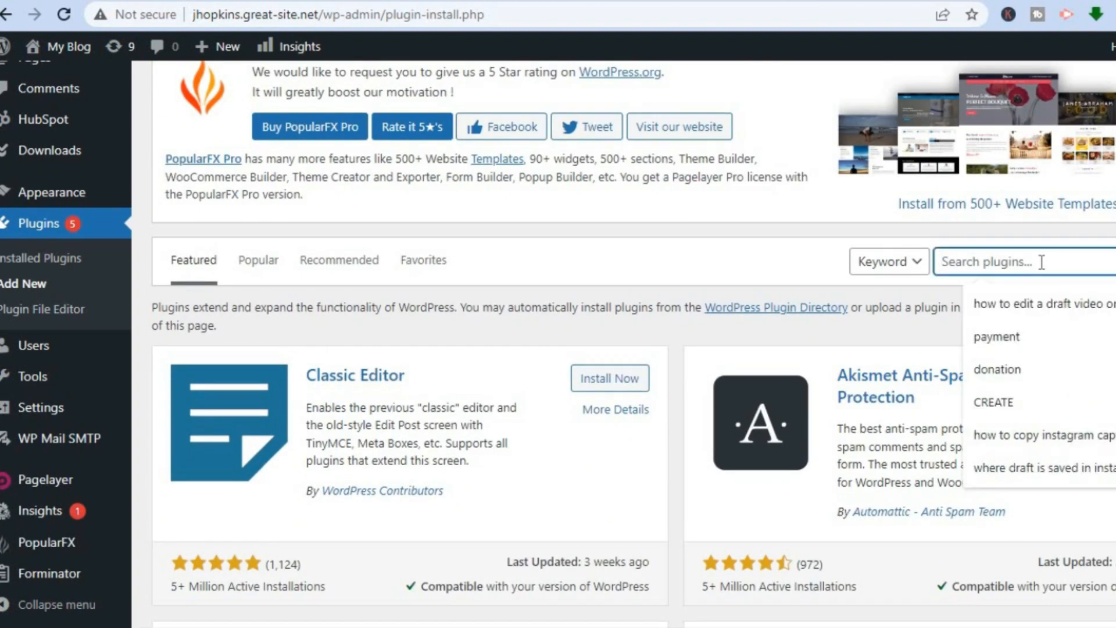
text(header)
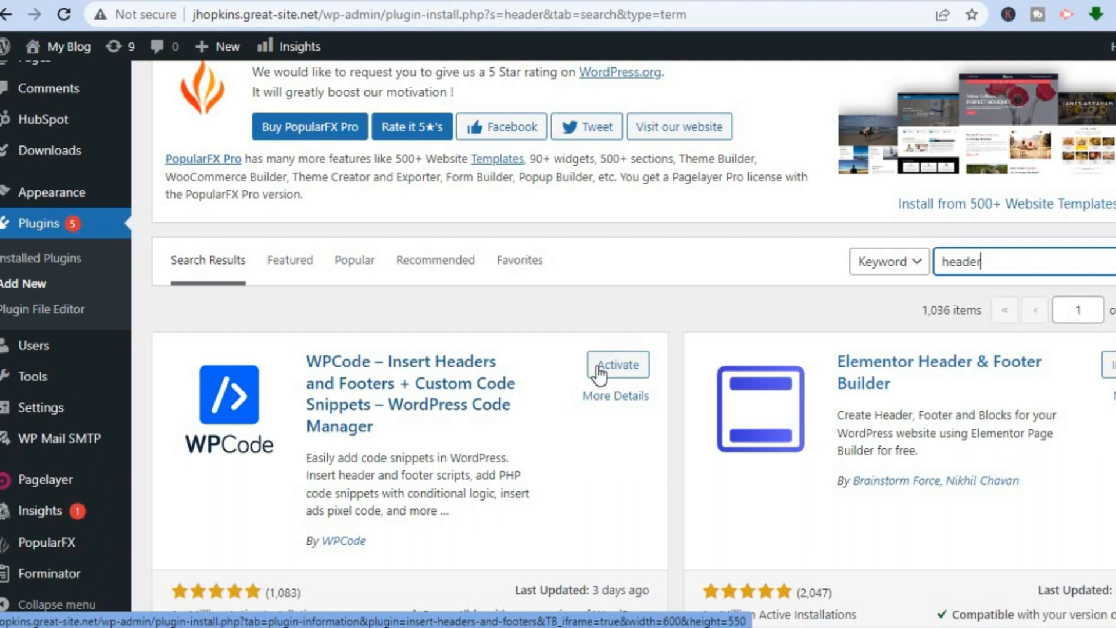
click(617, 375)
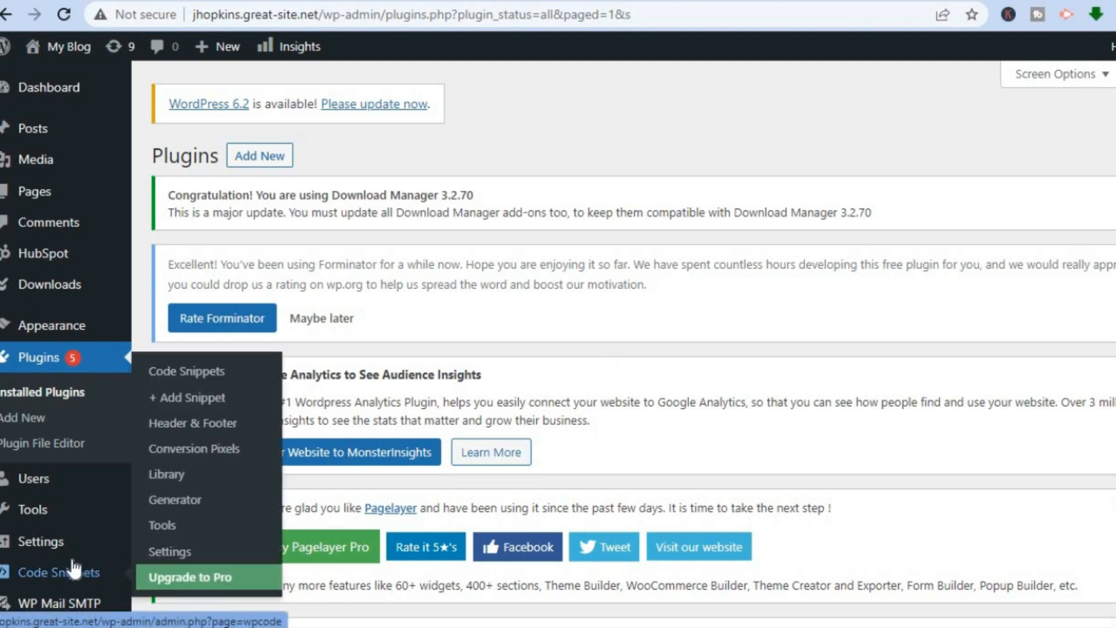
- Open WPCode's Header & Footer page, and copy the HTML tag verification meta tag from Search Console
mouse_move(79, 572)
click(213, 433)
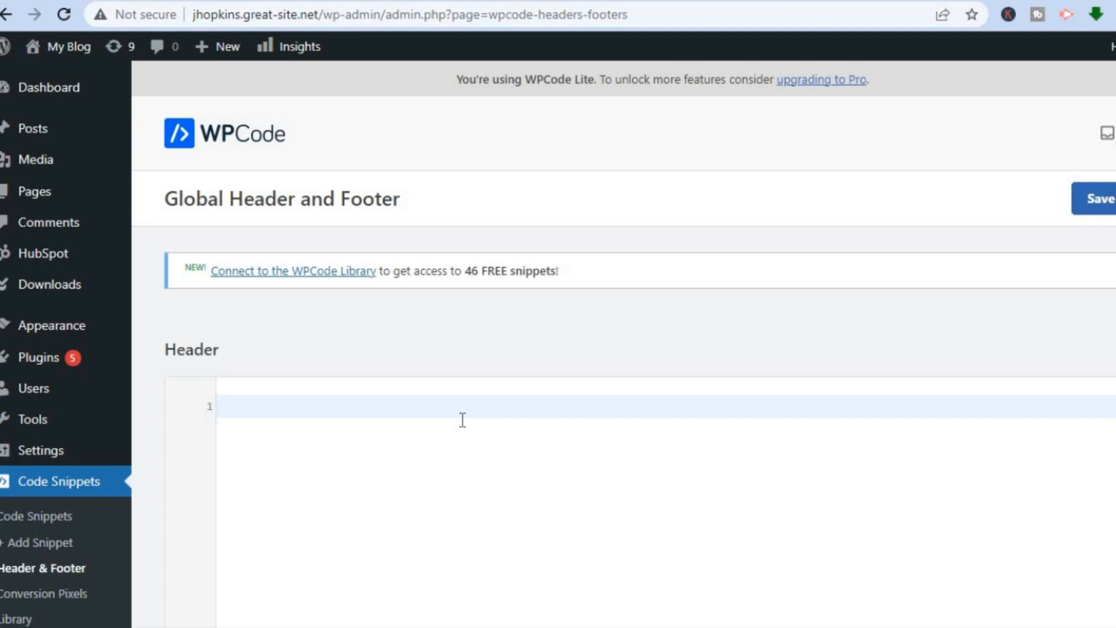
click(524, 1)
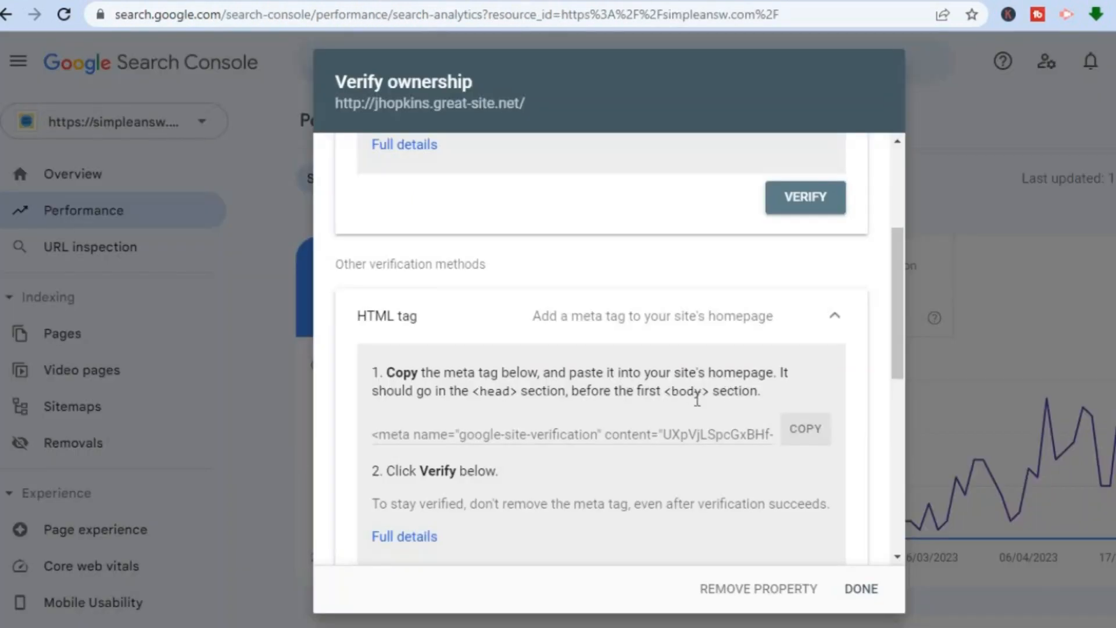
click(814, 433)
- Paste the copied site-verification meta tag into WPCode's global Header code and save the settings
click(839, 4)
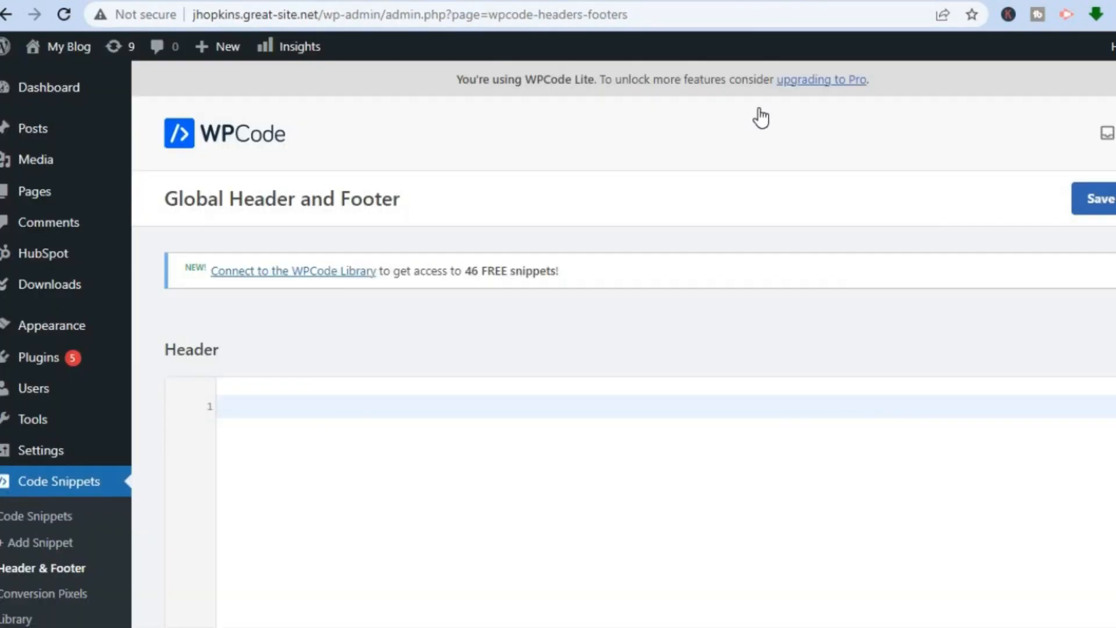
right_click(395, 407)
click(450, 225)
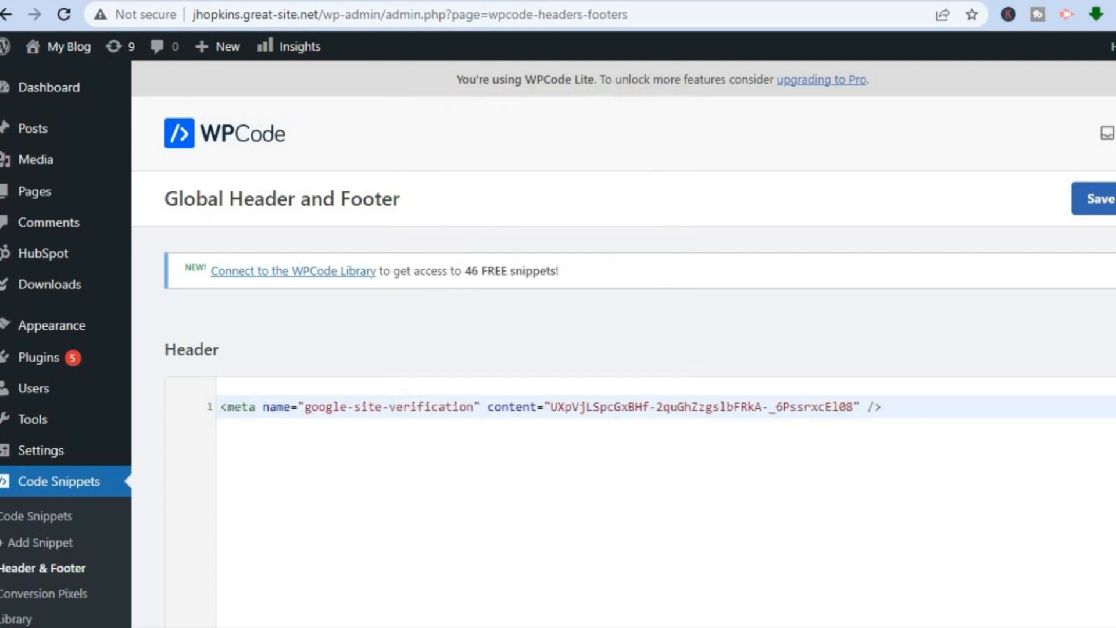
click(1093, 198)
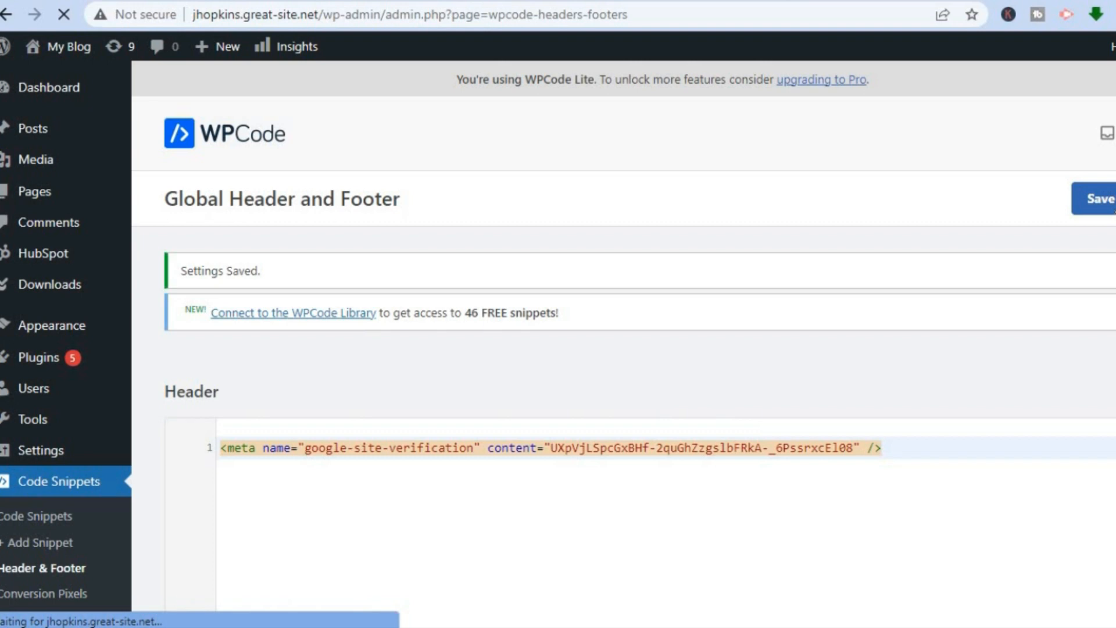
scroll(582, 349, down, 10)
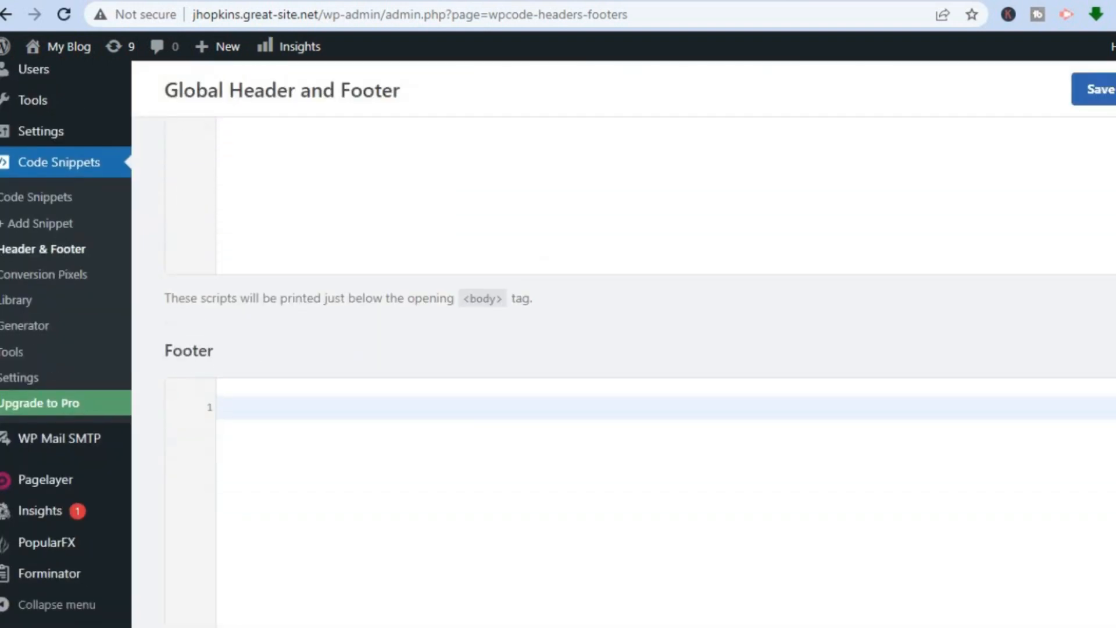
scroll(582, 349, up, 10)
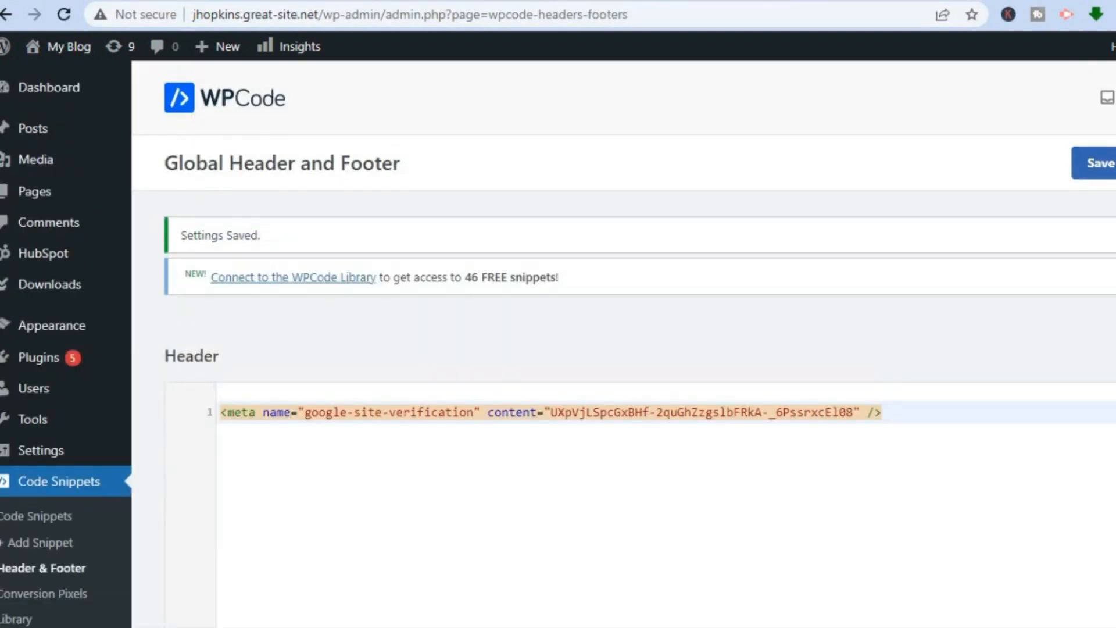
- Return to Search Console, verify site ownership with the HTML tag method and open the new property
key(ctrl+Tab)
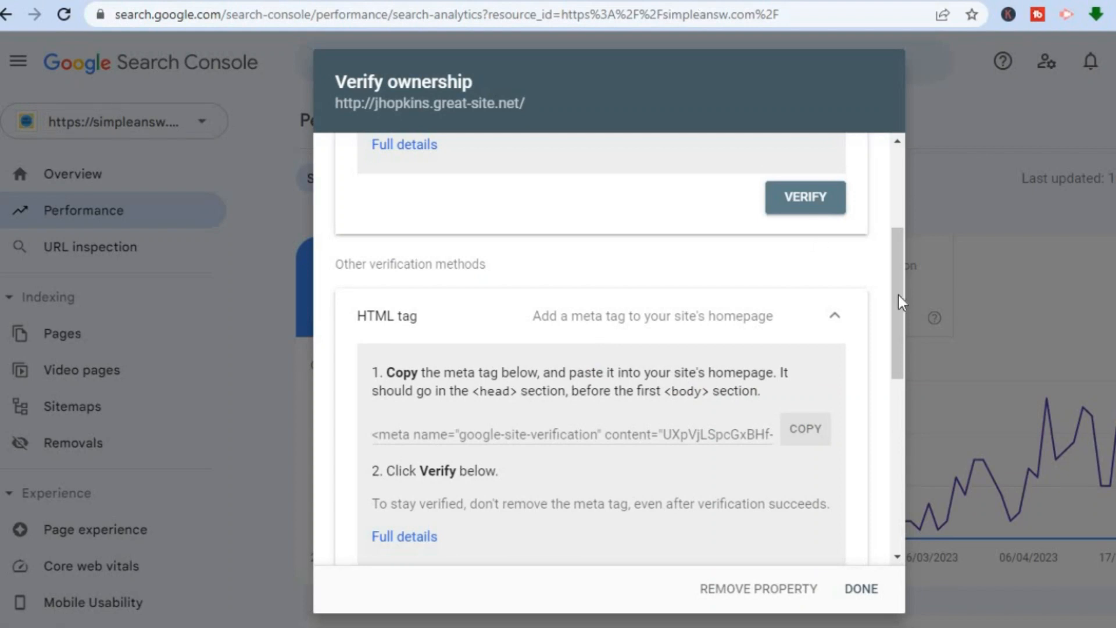
scroll(895, 455, down, 3)
scroll(897, 418, down, 5)
scroll(899, 372, up, 5)
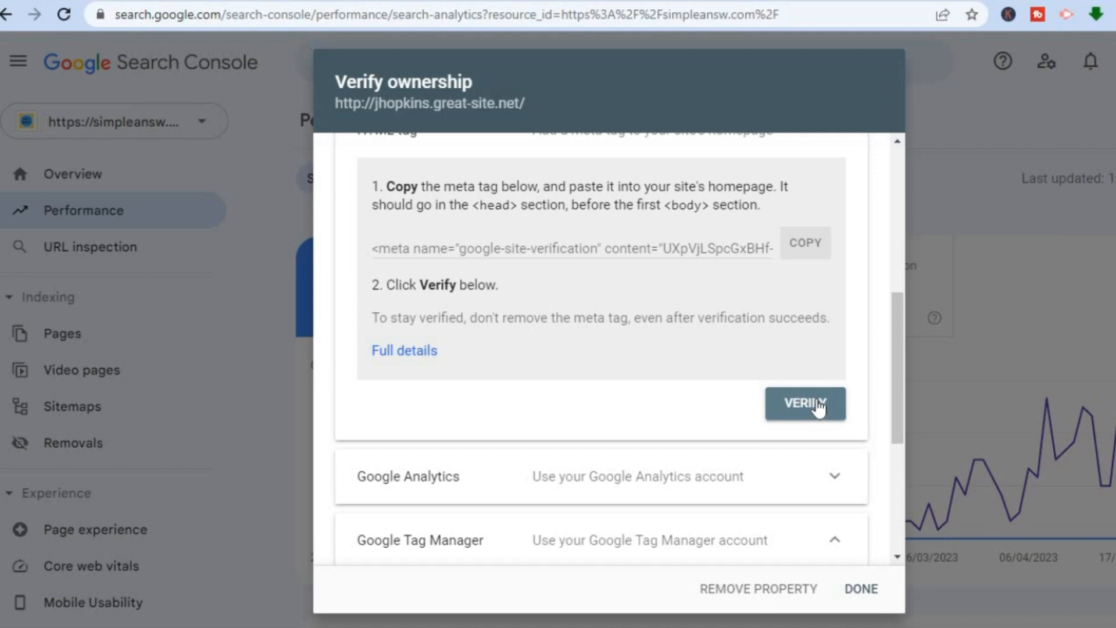
click(806, 403)
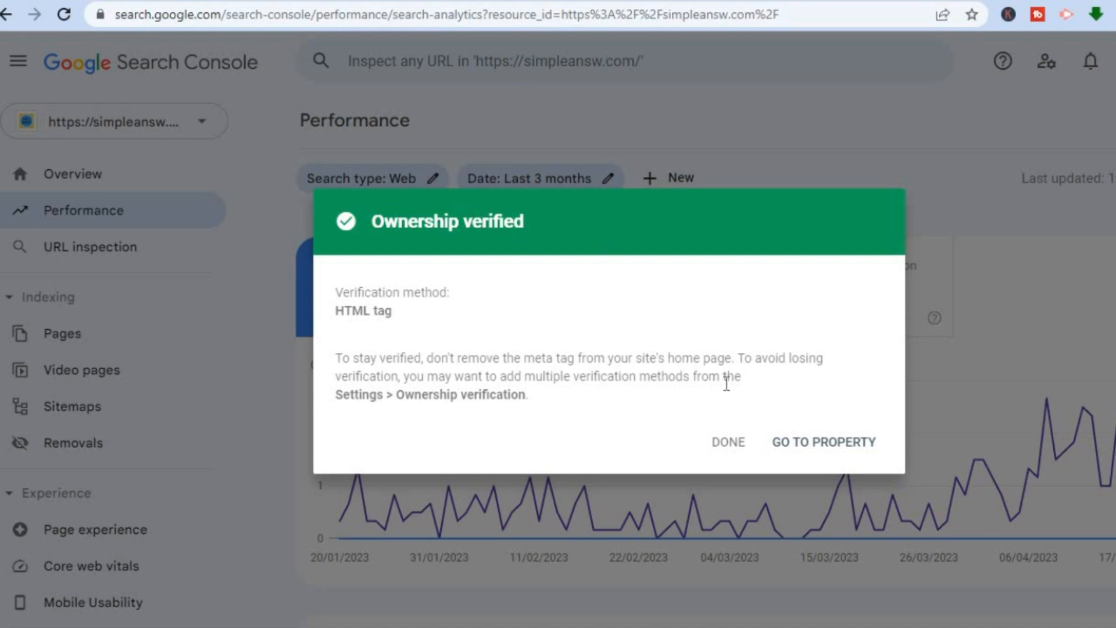
click(835, 443)
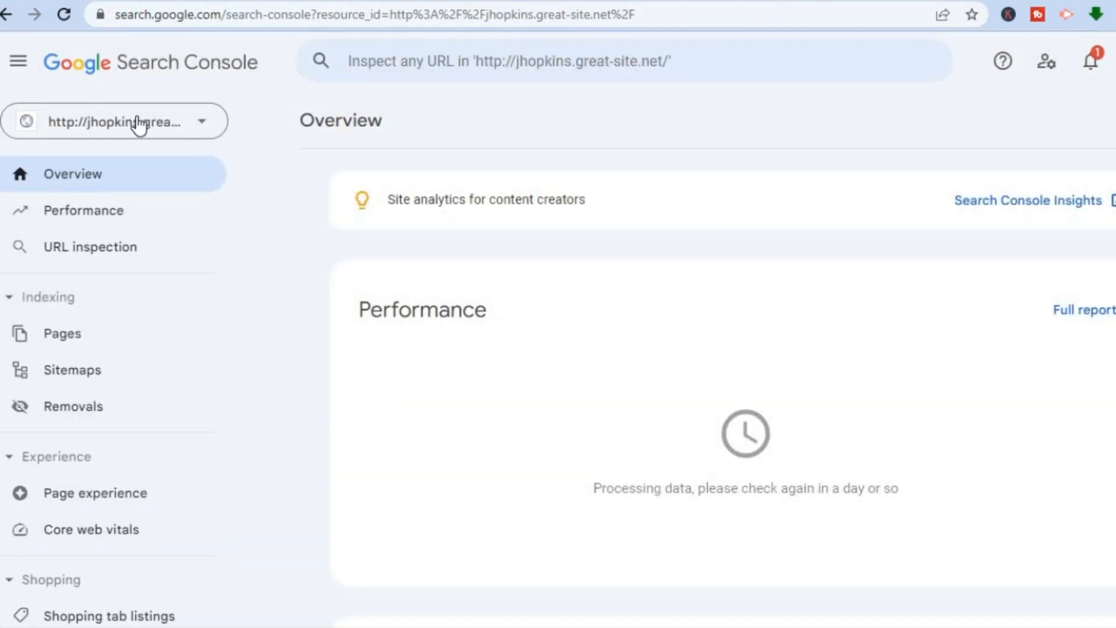
click(138, 124)
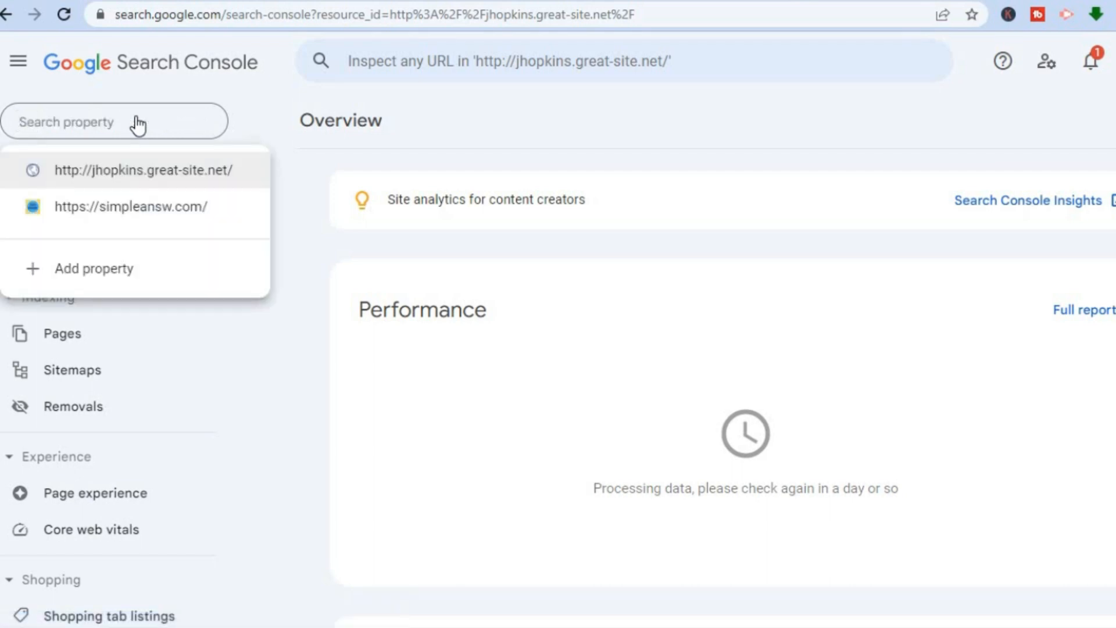
click(289, 164)
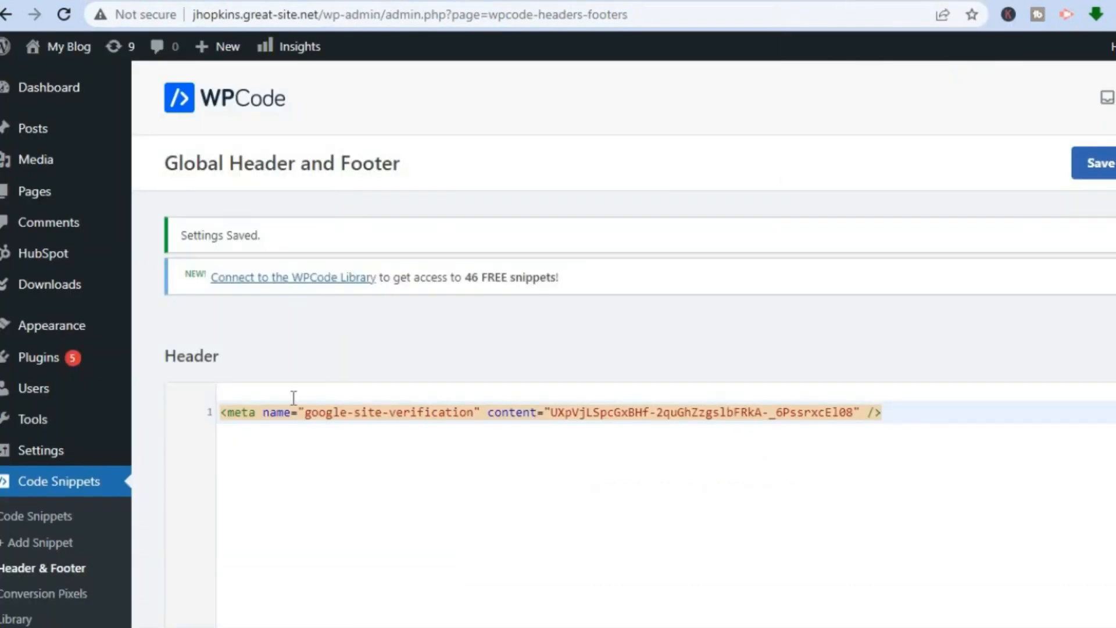
- Go to the WordPress page for adding new plugins and search for "sitemap"
mouse_move(73, 363)
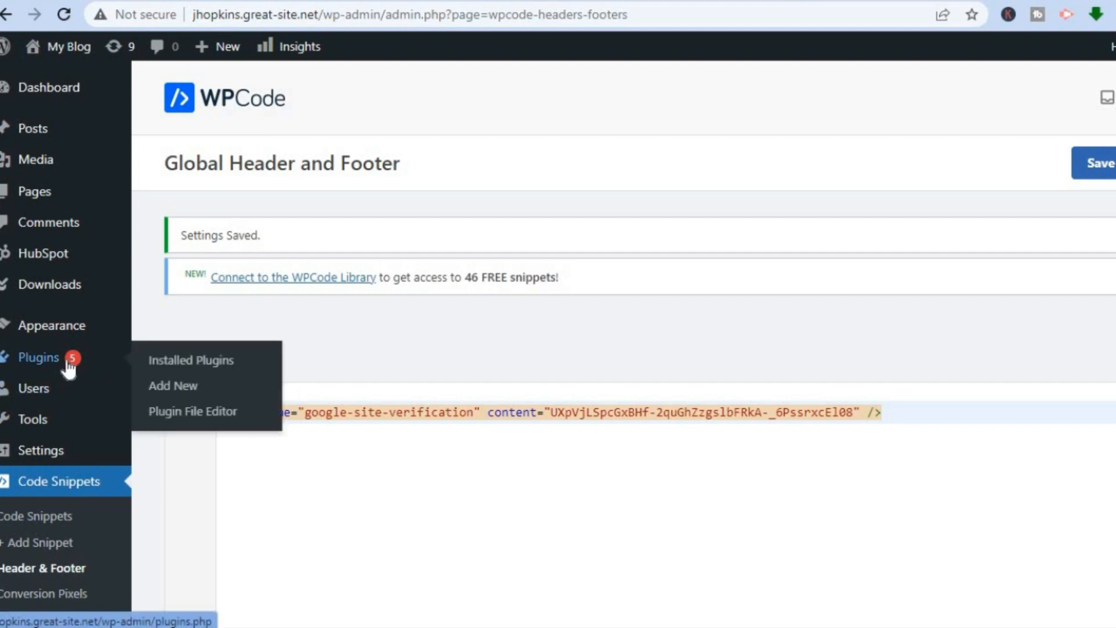
click(169, 395)
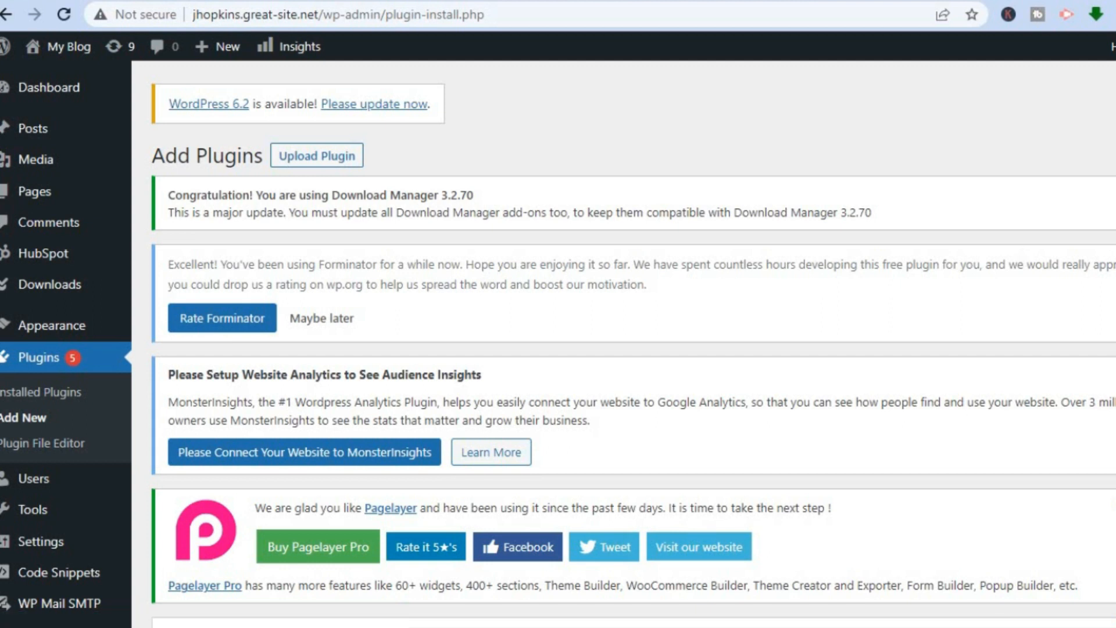
scroll(633, 347, down, 2)
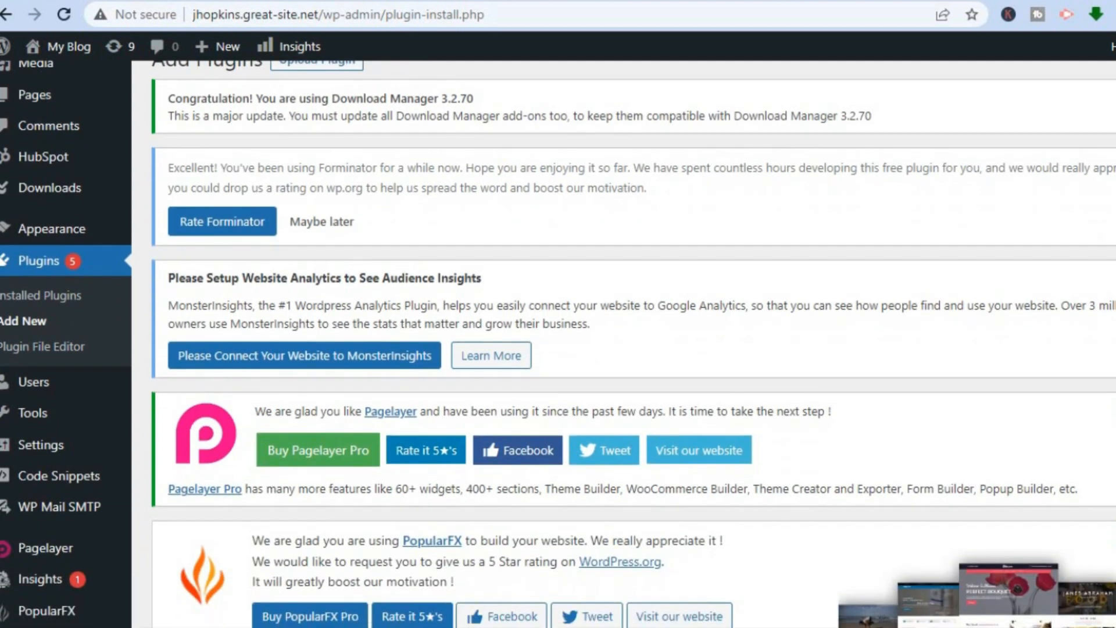
scroll(633, 348, down, 3)
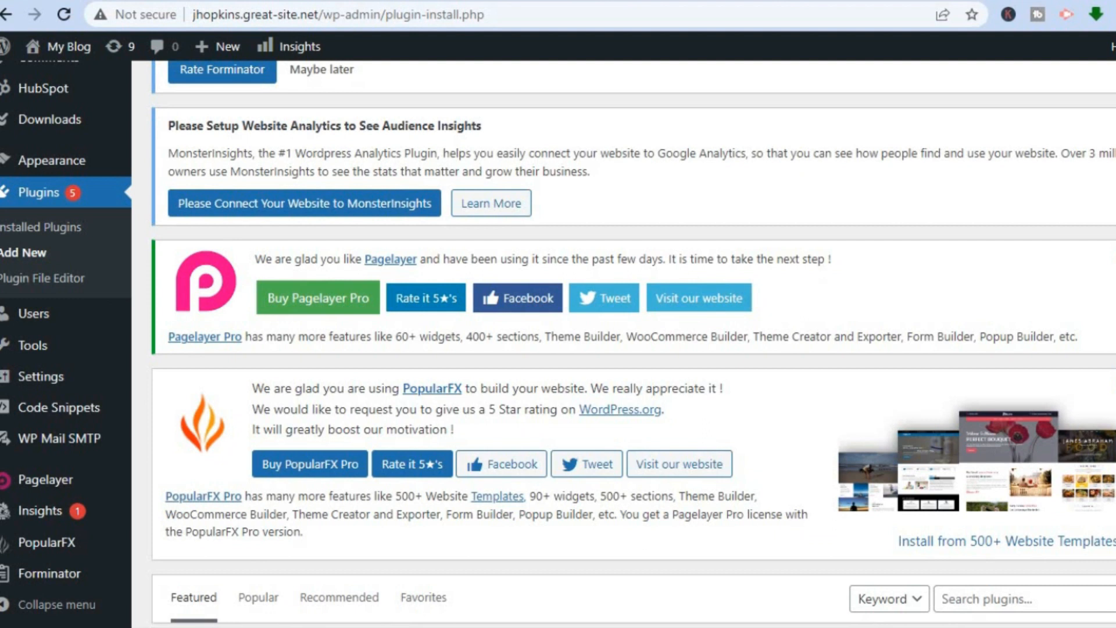
scroll(633, 344, down, 3)
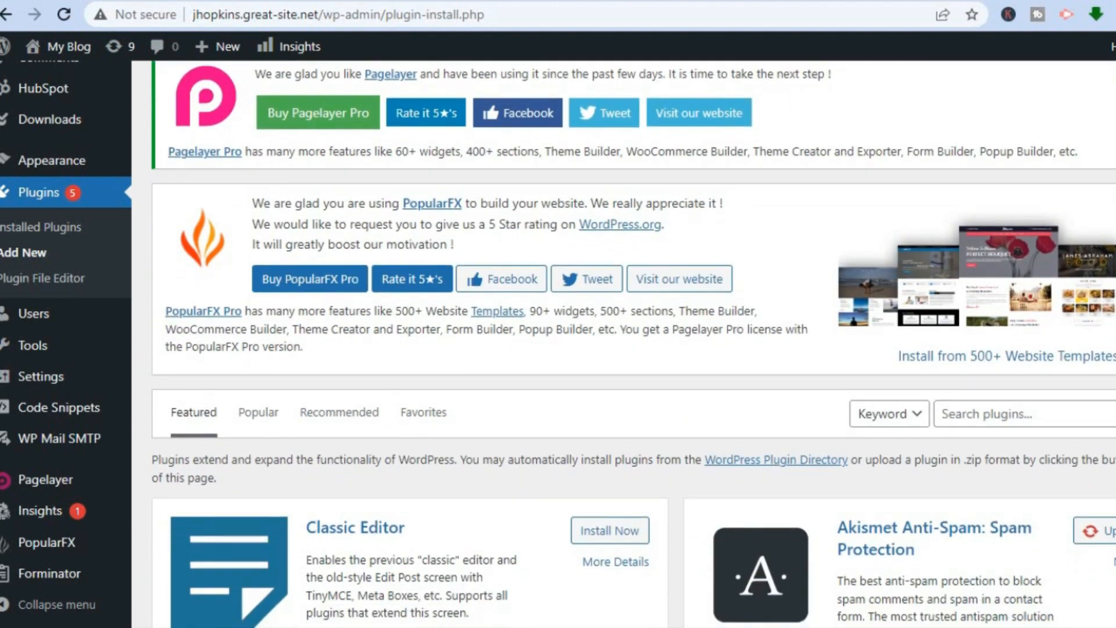
scroll(1073, 264, down, 3)
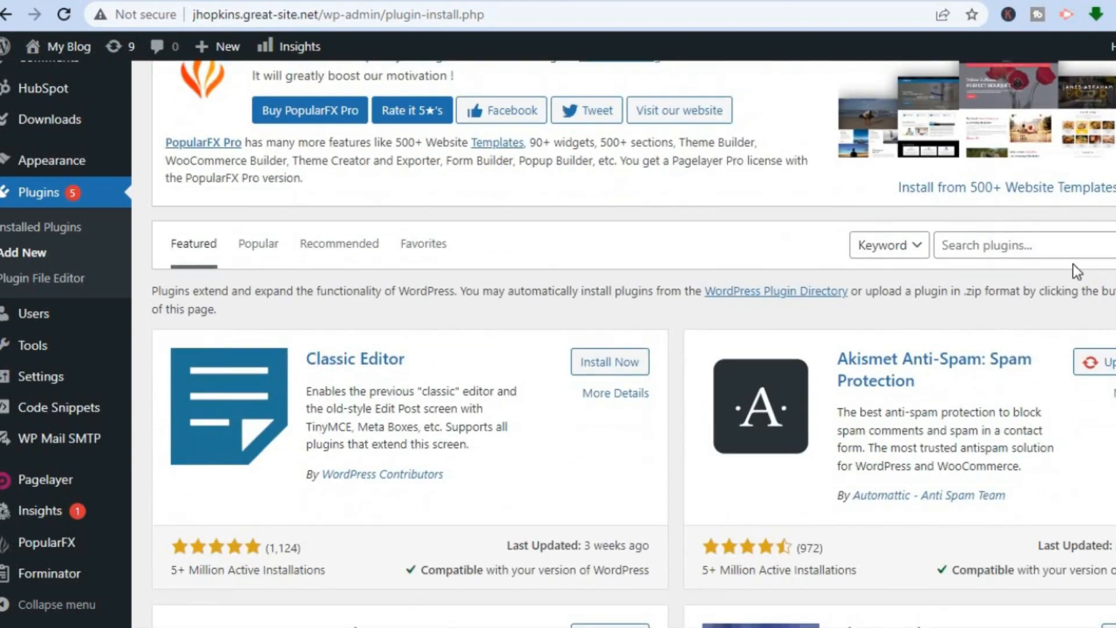
click(1054, 249)
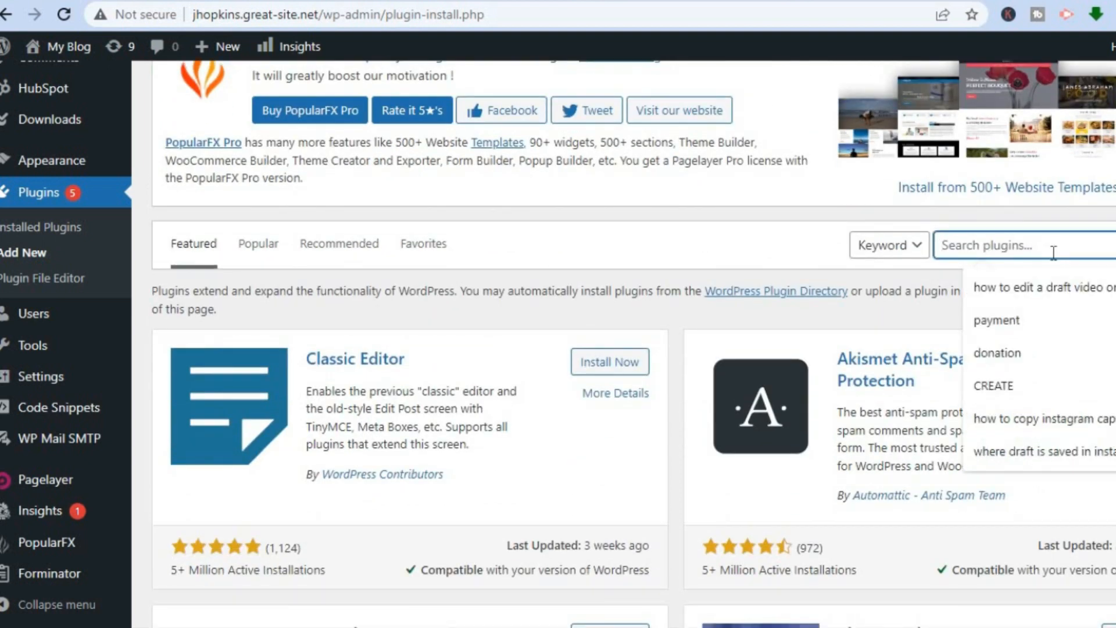
text(sitemap)
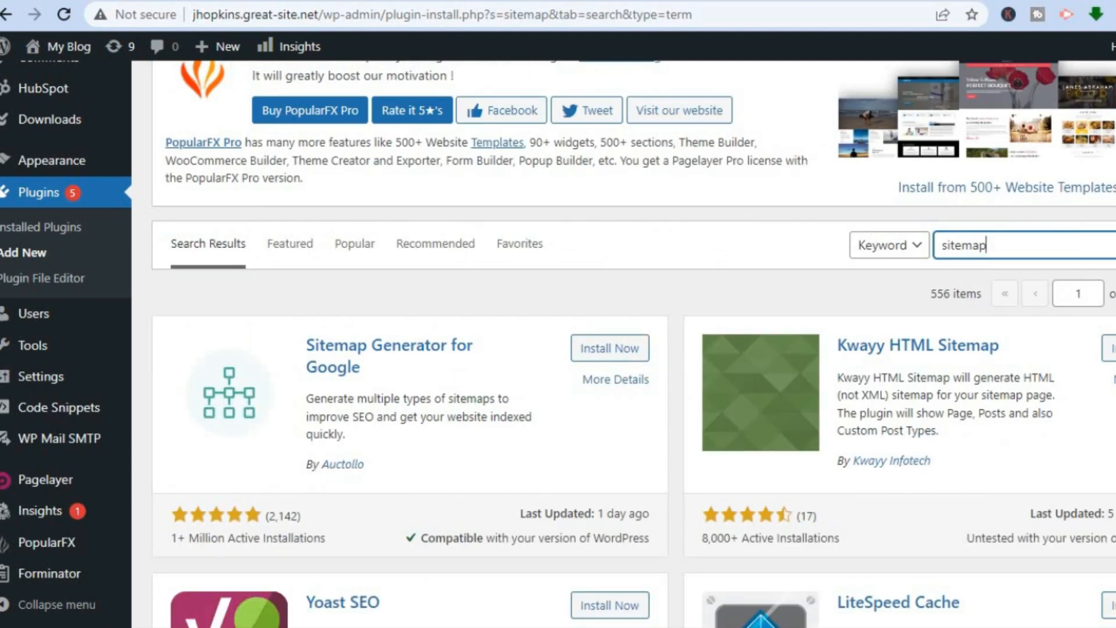
- Install and activate the Sitemap Generator for Google plugin by Auctollo
scroll(843, 387, down, 1)
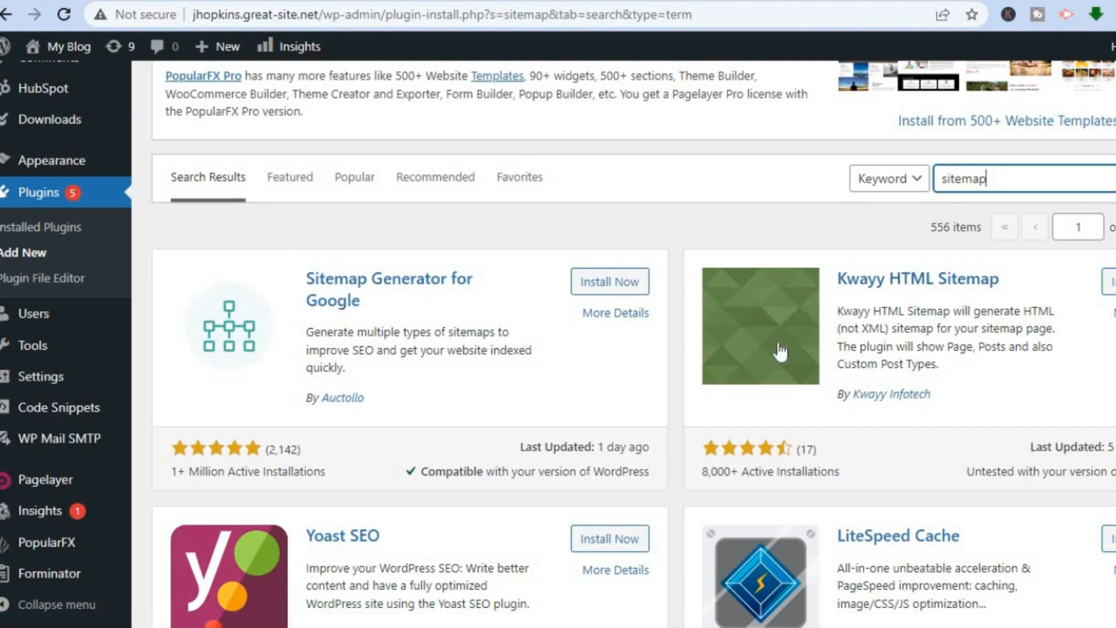
scroll(633, 349, down, 3)
scroll(634, 349, down, 7)
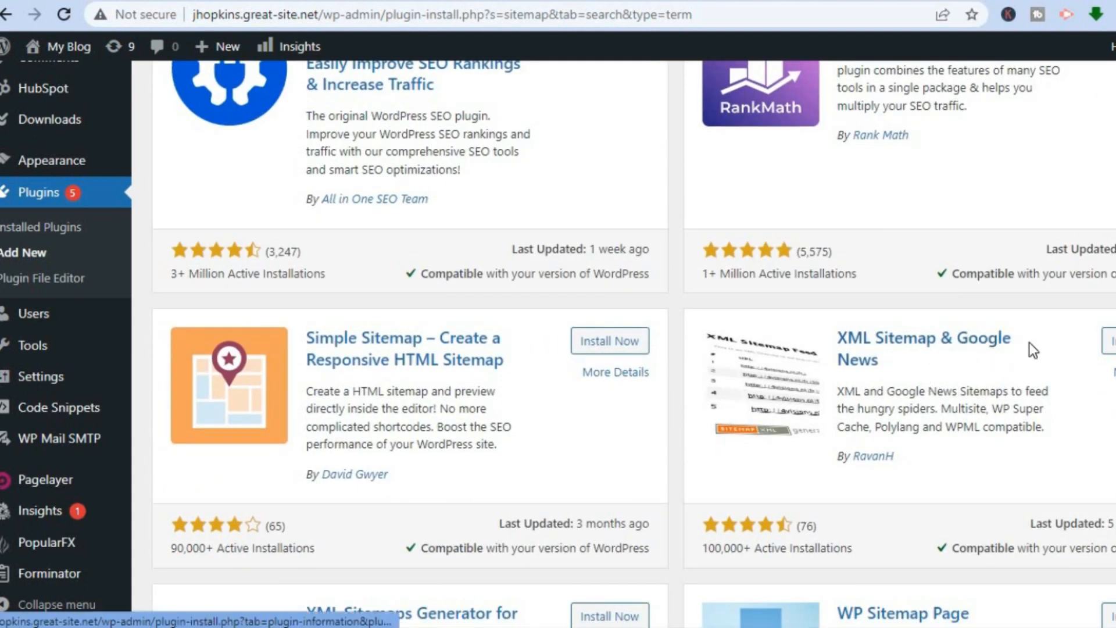
scroll(564, 227, up, 10)
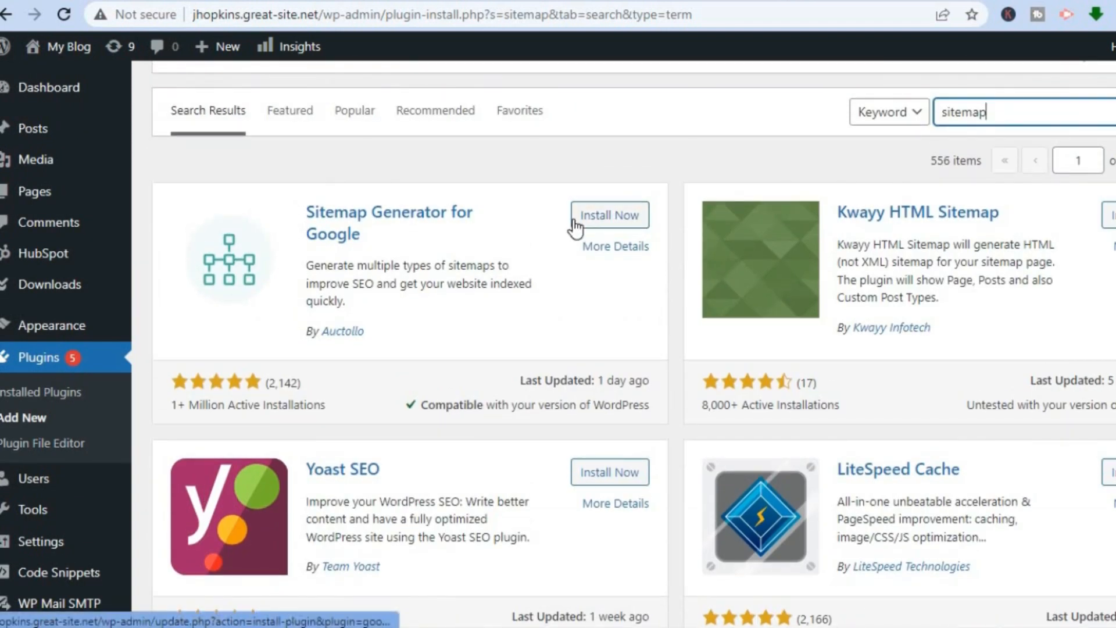
click(597, 220)
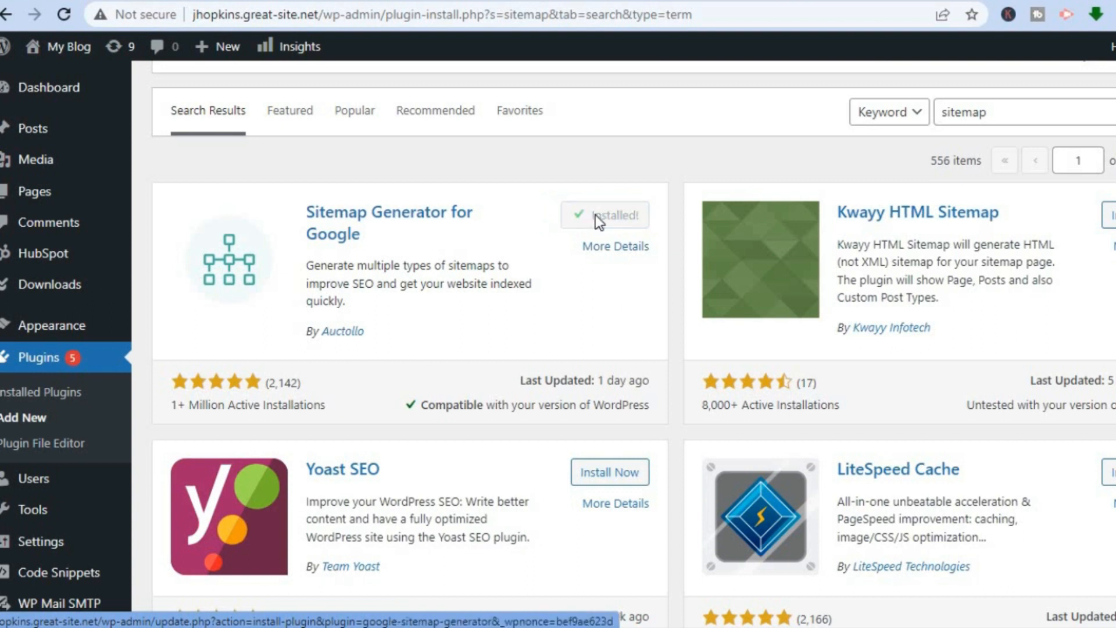
click(614, 220)
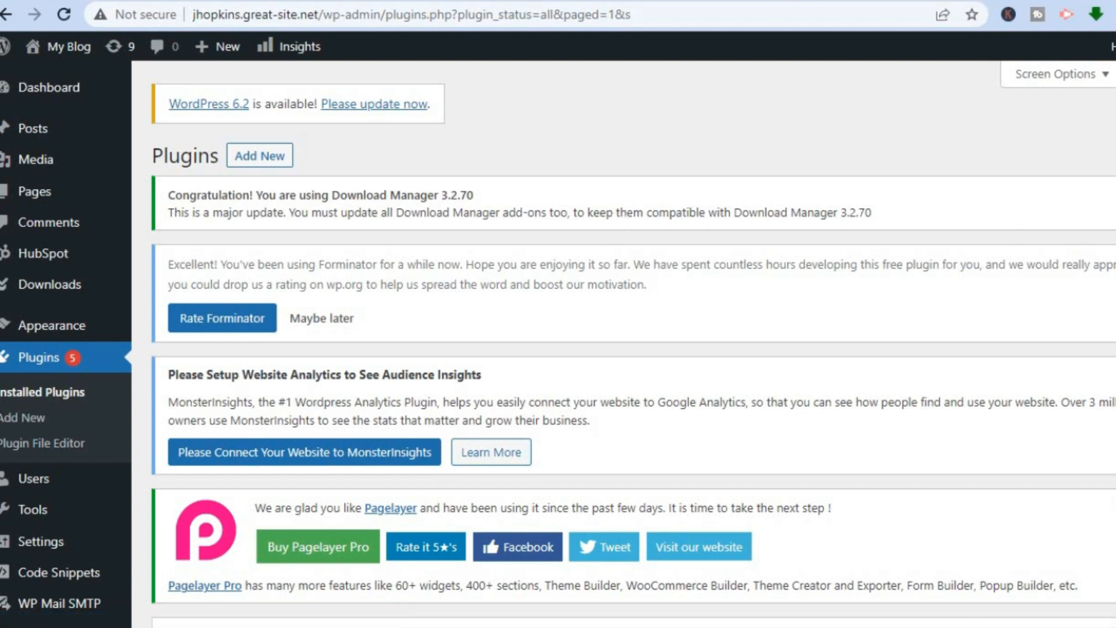
- Open the XML-Sitemap settings page, decline sharing anonymous usage data, and find the sitemap index URL
scroll(633, 344, down, 10)
scroll(633, 344, down, 1)
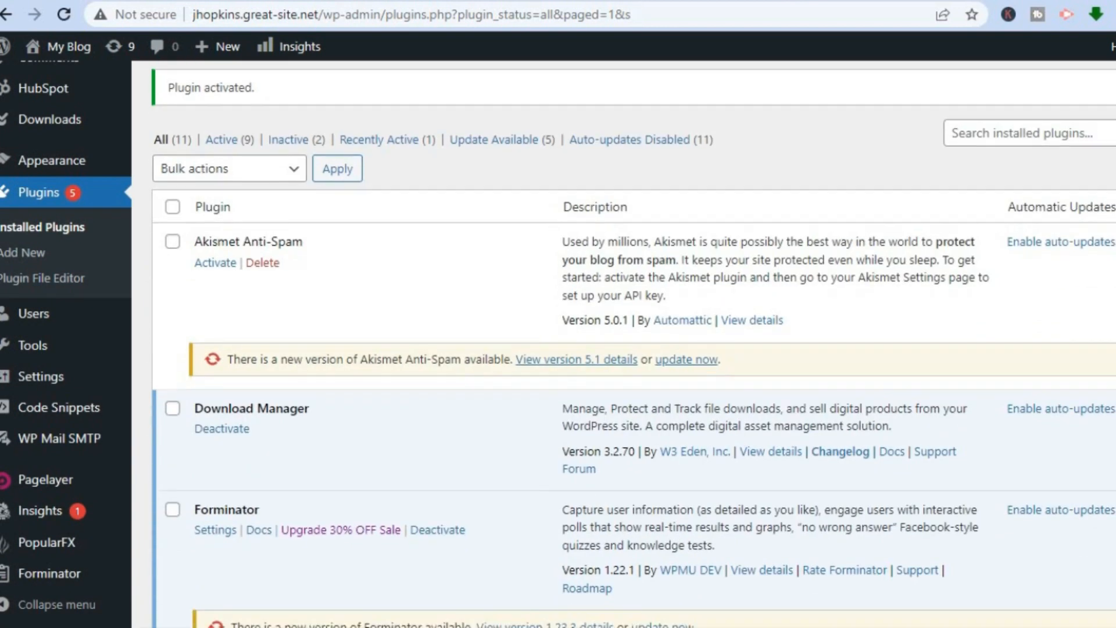
scroll(634, 343, down, 8)
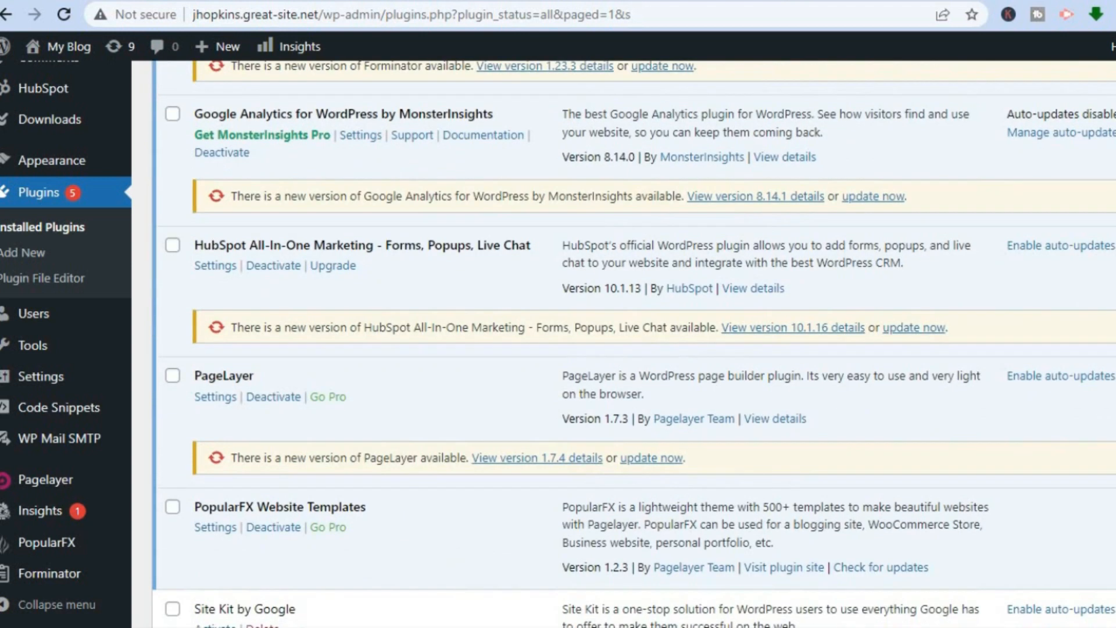
scroll(633, 344, down, 6)
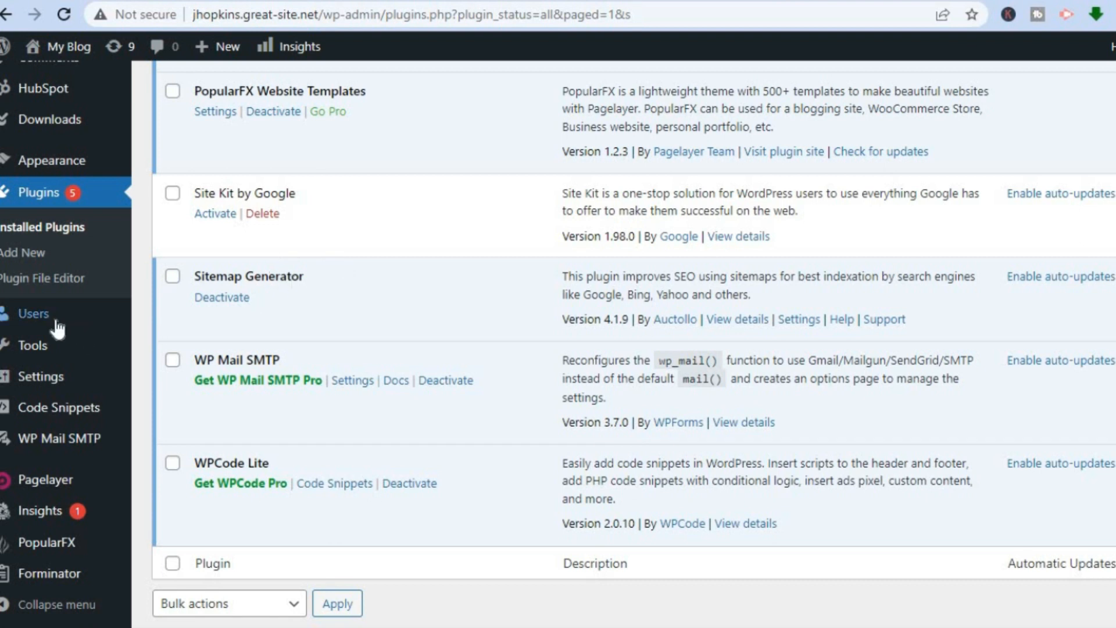
mouse_move(51, 347)
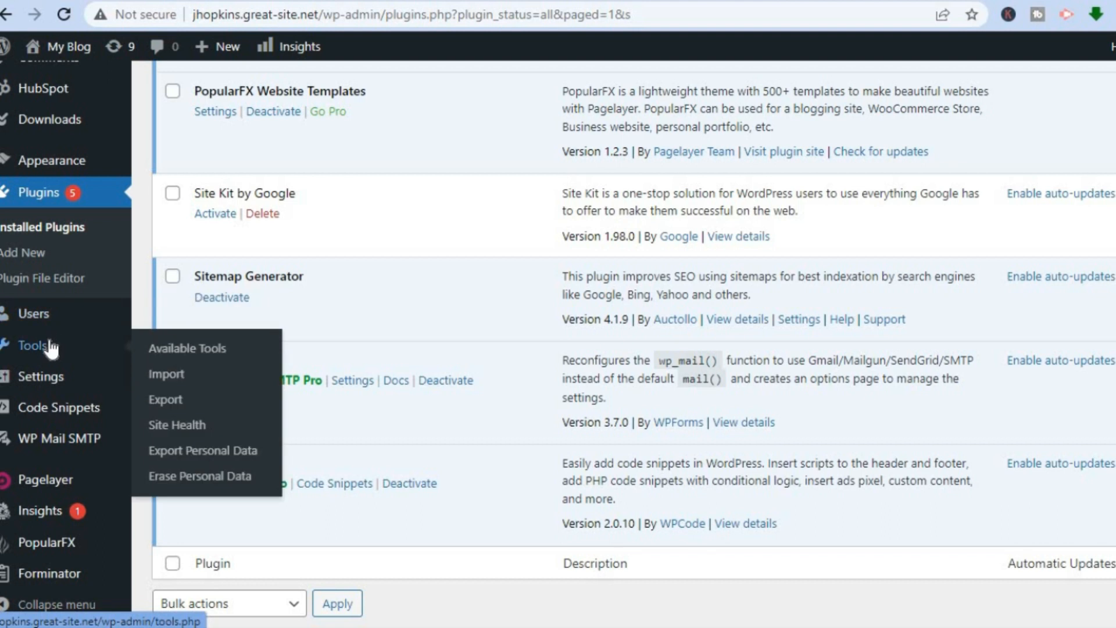
mouse_move(78, 392)
mouse_move(58, 377)
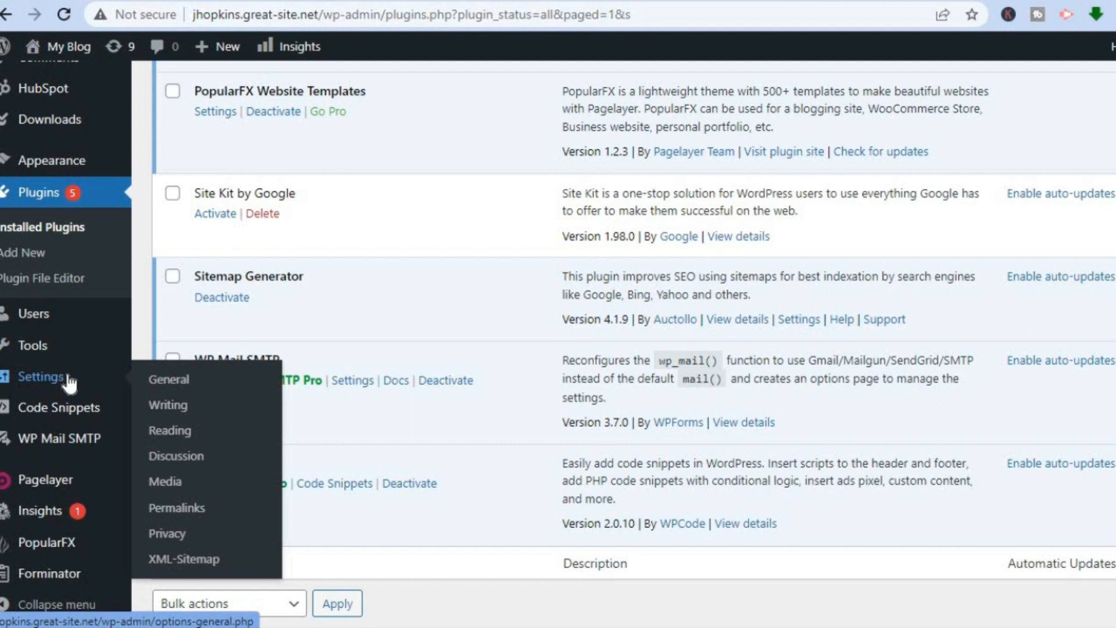
click(203, 564)
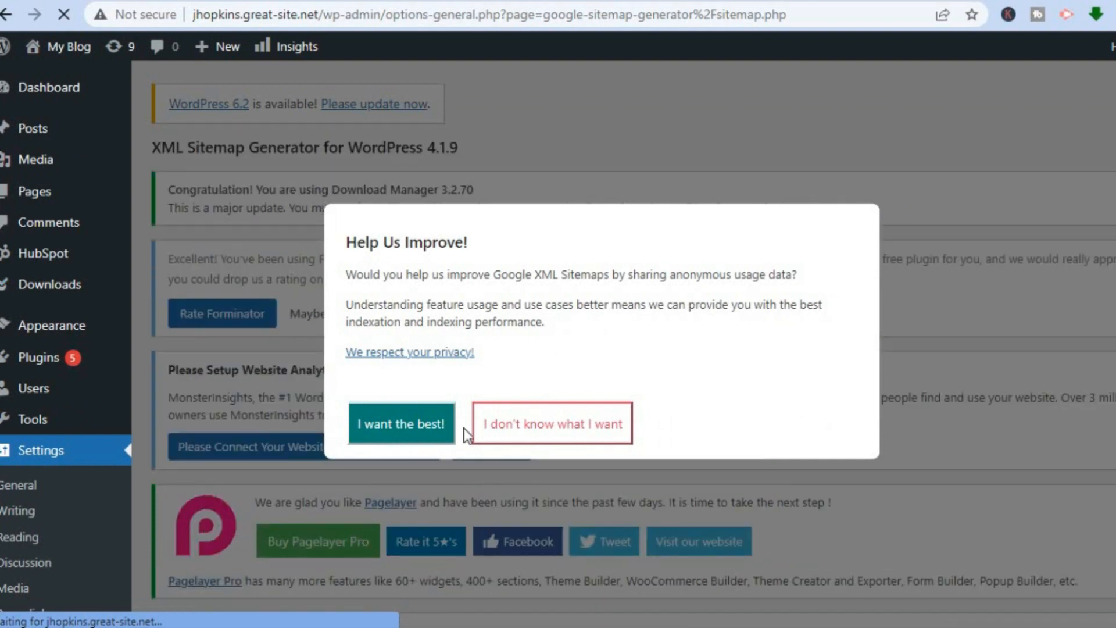
click(538, 432)
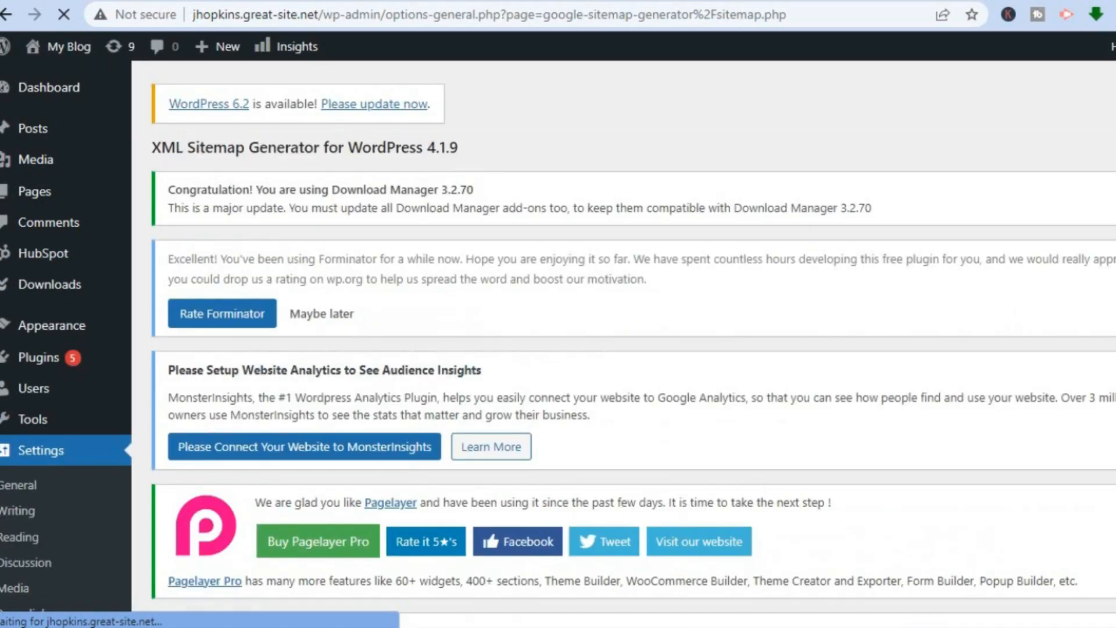
scroll(558, 343, down, 5)
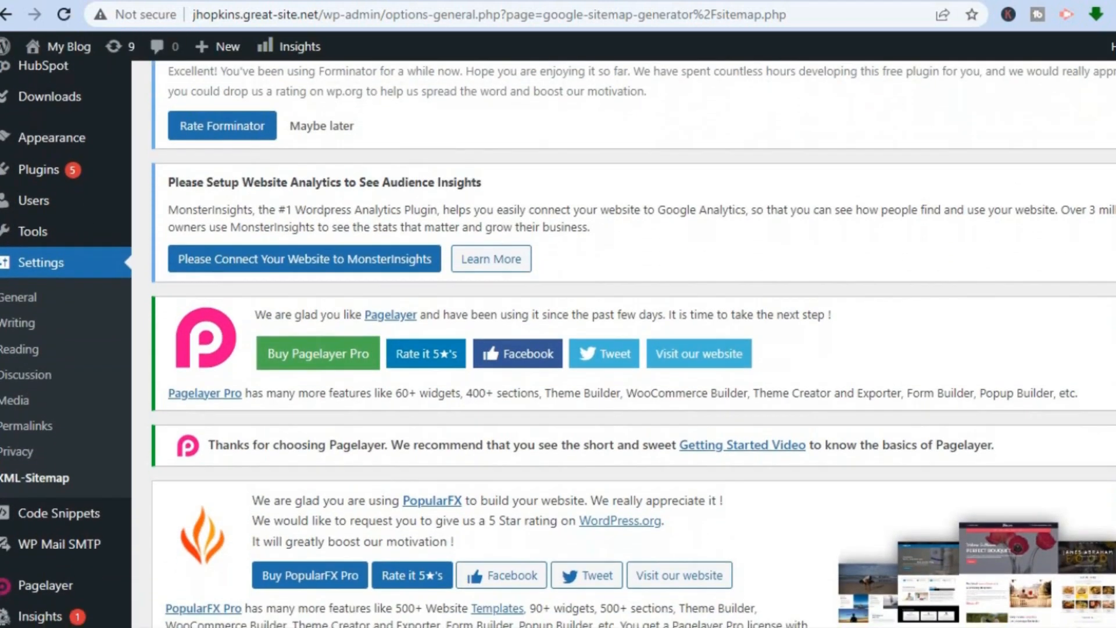
scroll(634, 343, down, 5)
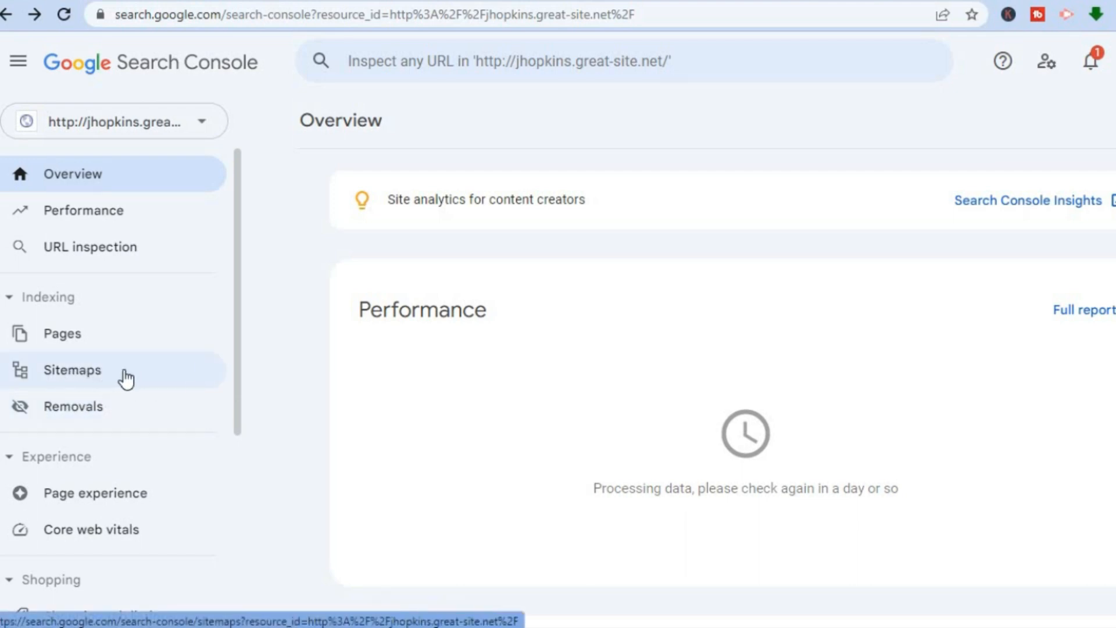
- Open the property's Sitemaps page in Search Console, then open the sitemap index linked in WordPress and copy "sitemap.xml" from its address
click(124, 371)
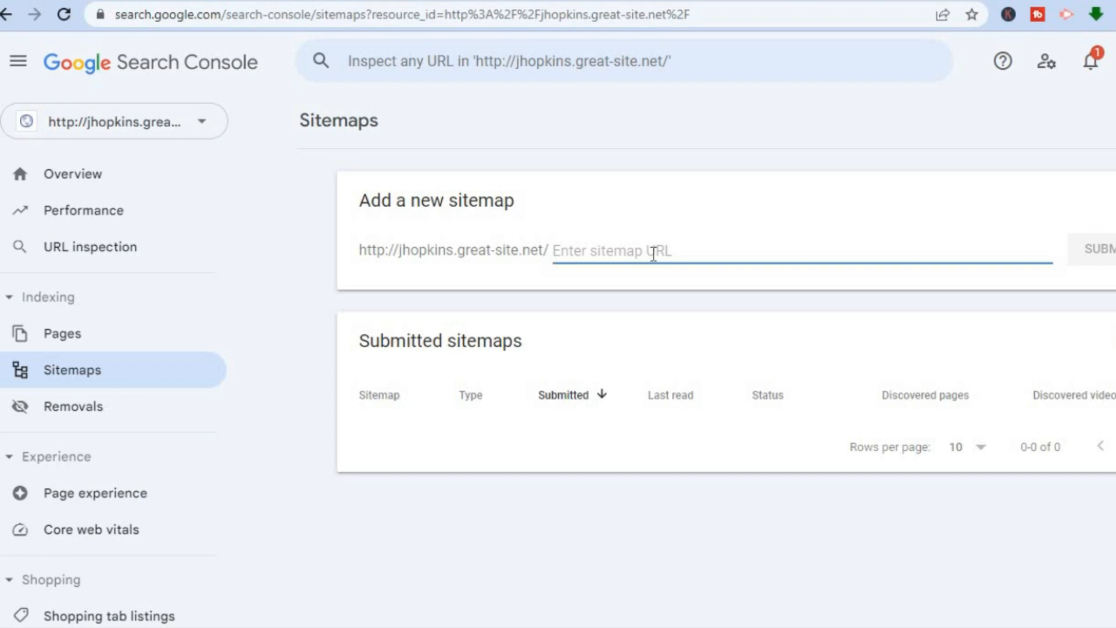
key(ctrl+shift+Tab)
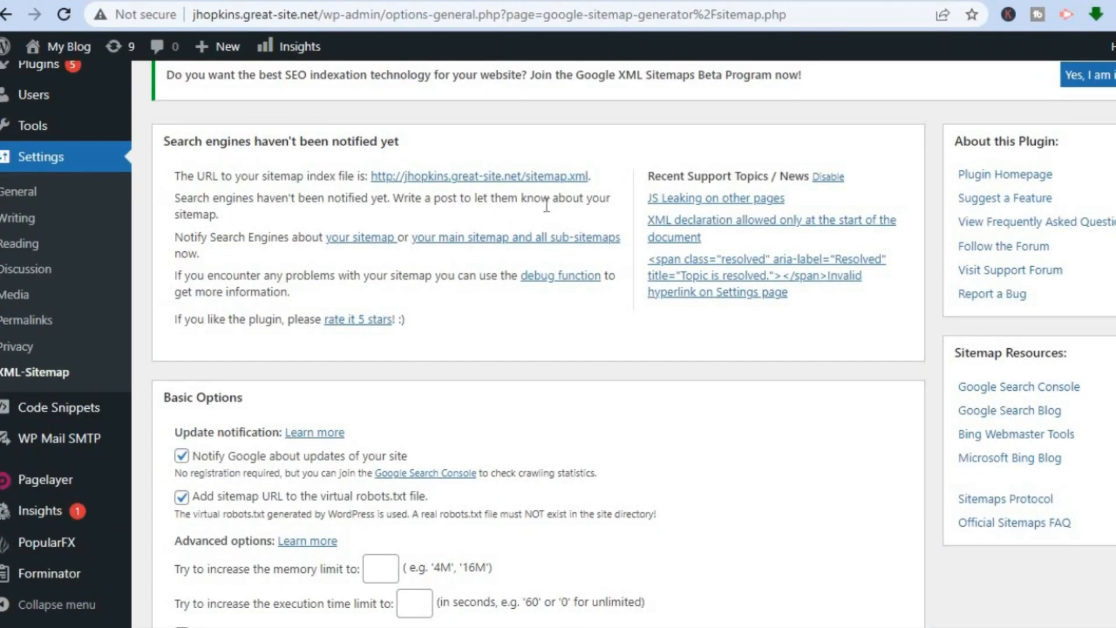
click(581, 186)
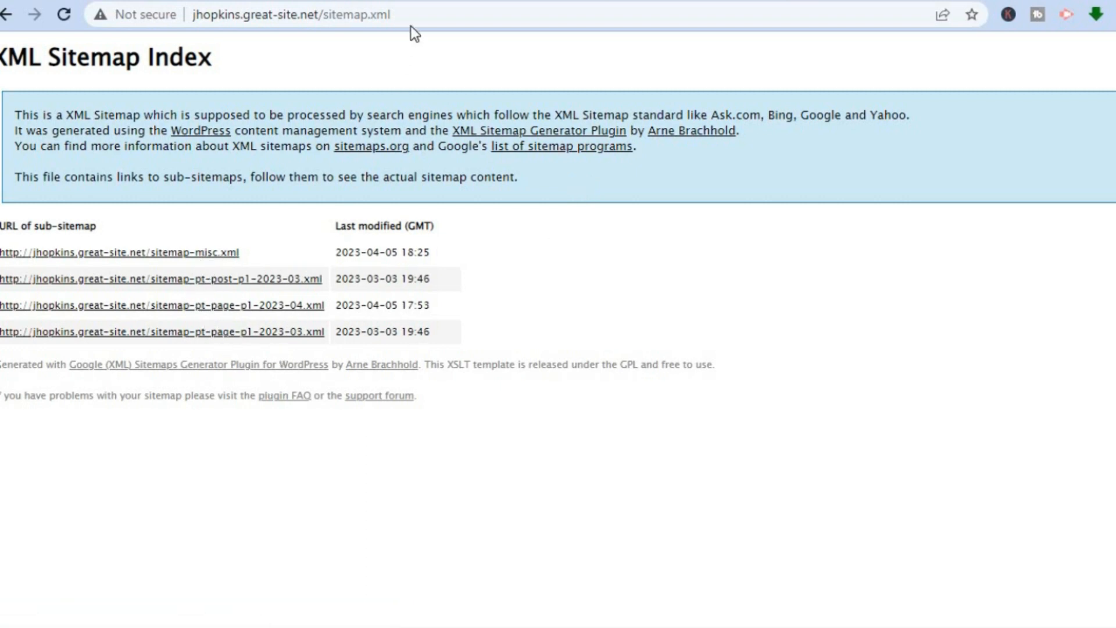
drag(392, 15, 324, 16)
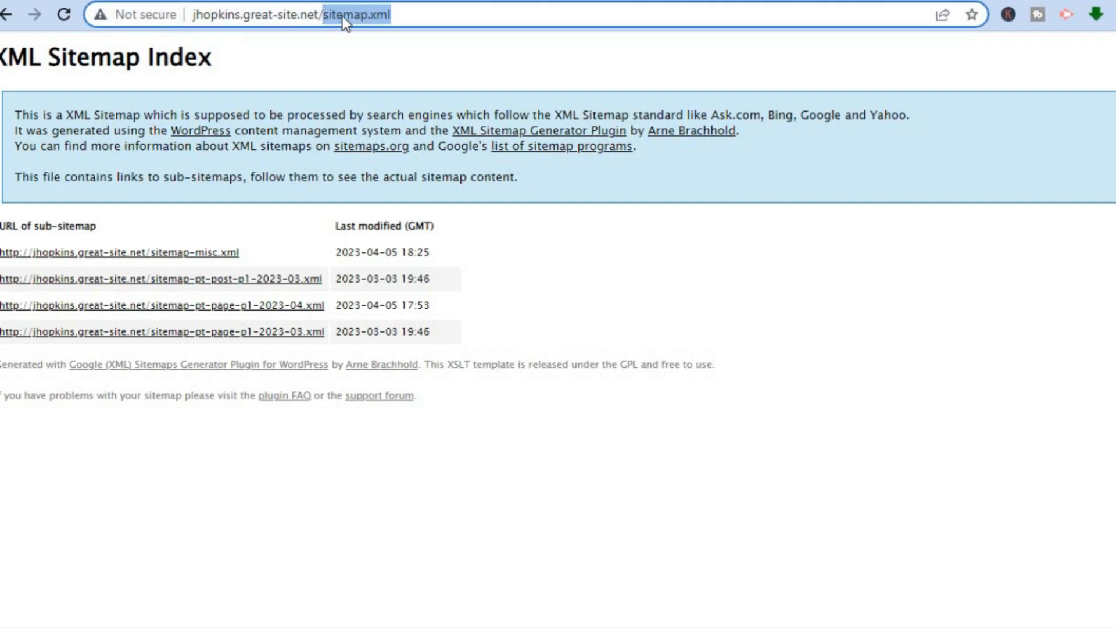
right_click(344, 16)
click(375, 118)
- Return to Search Console, submit the copied sitemap.xml as a new sitemap and dismiss the confirmation
click(669, 0)
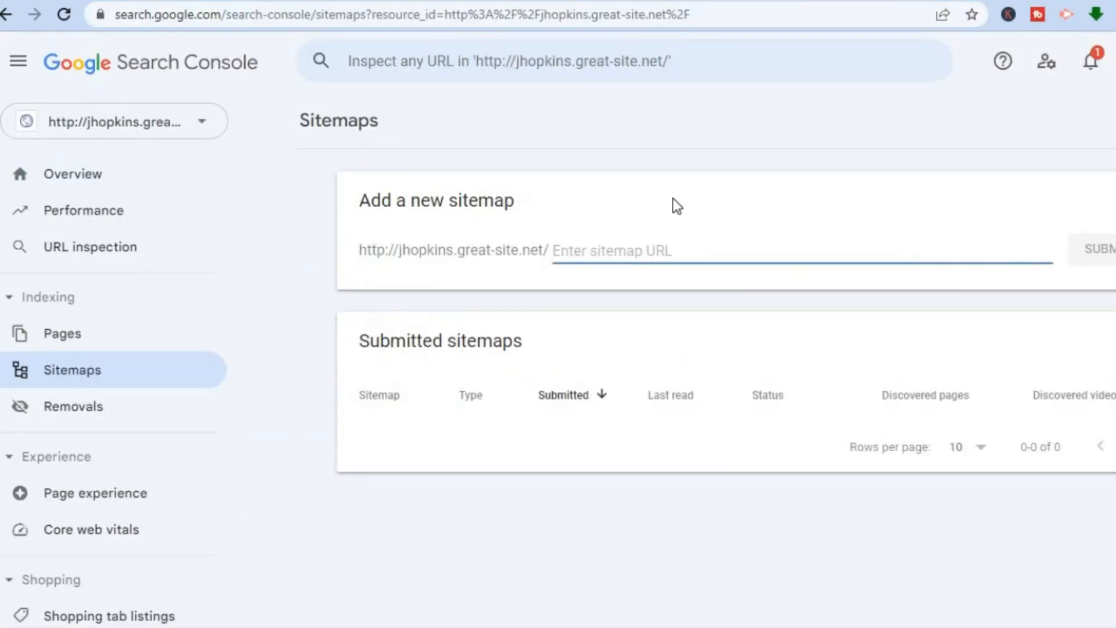
right_click(623, 247)
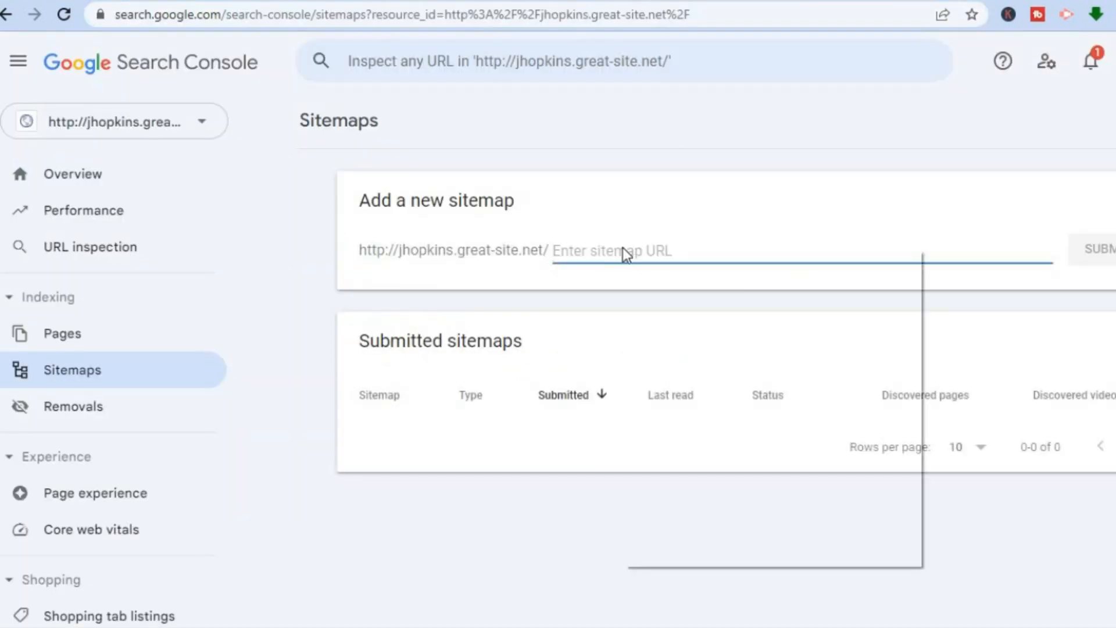
click(694, 394)
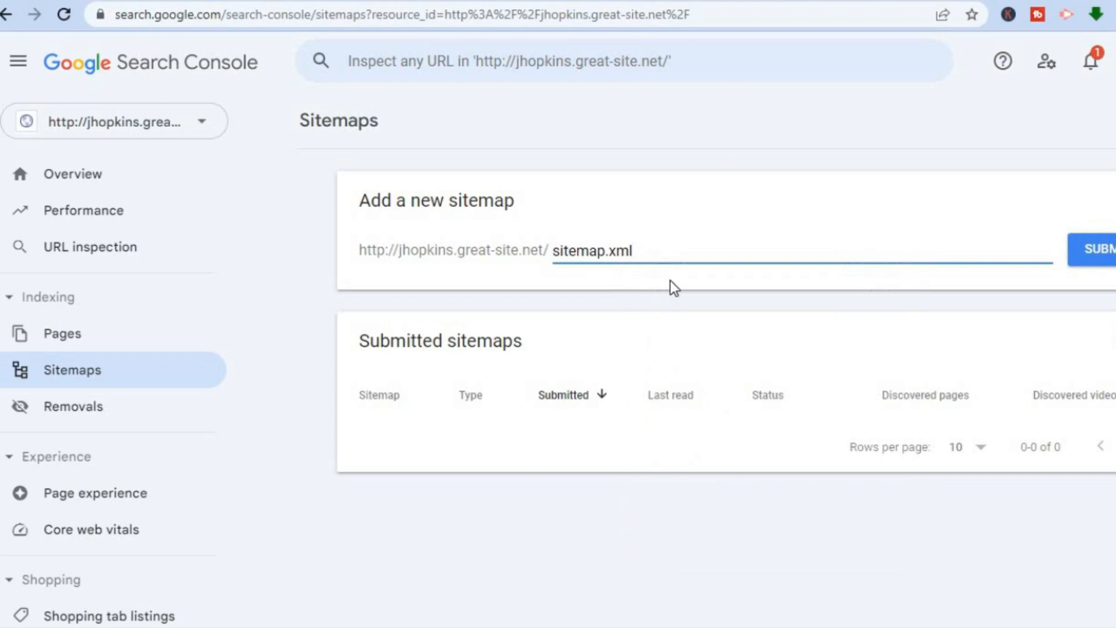
click(1091, 252)
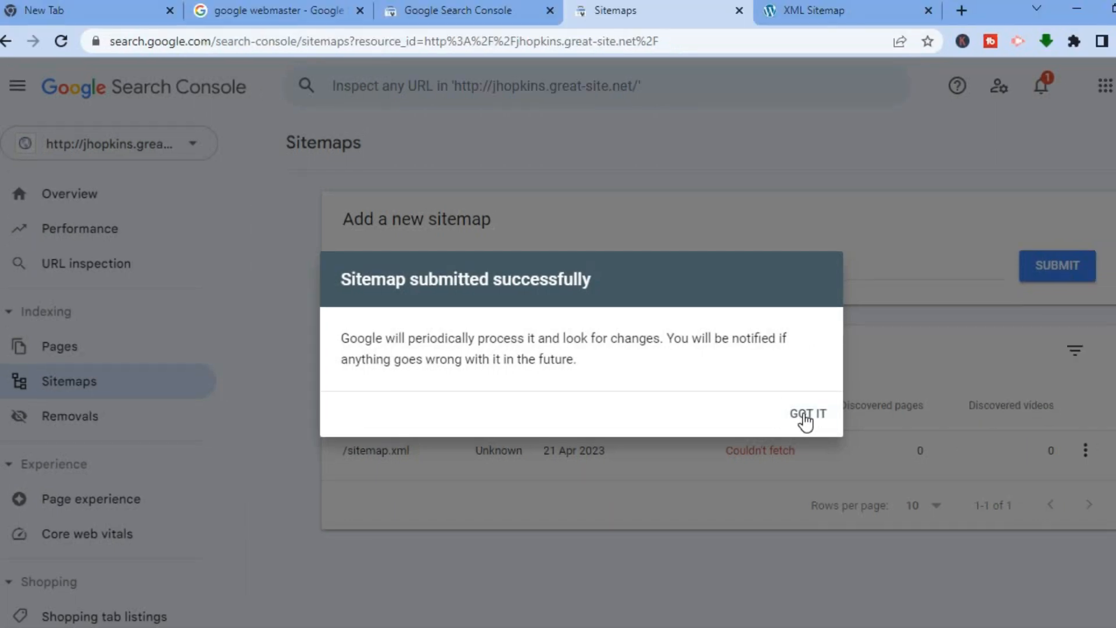
click(805, 416)
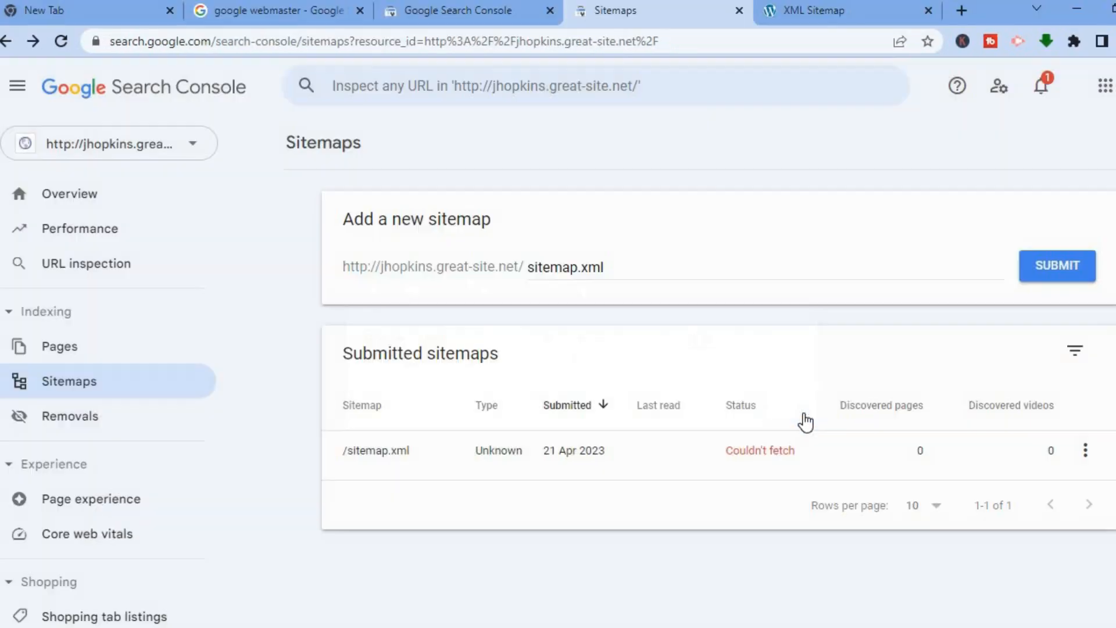
- Close any remaining submission notice and switch to the XML sitemap index page to view it
click(819, 10)
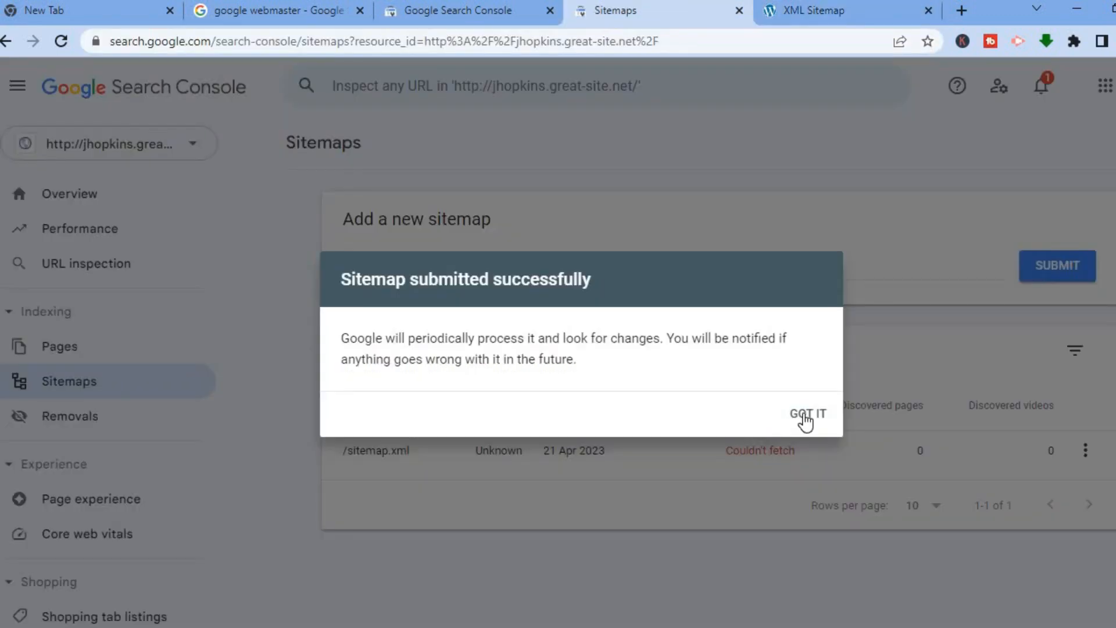
click(806, 414)
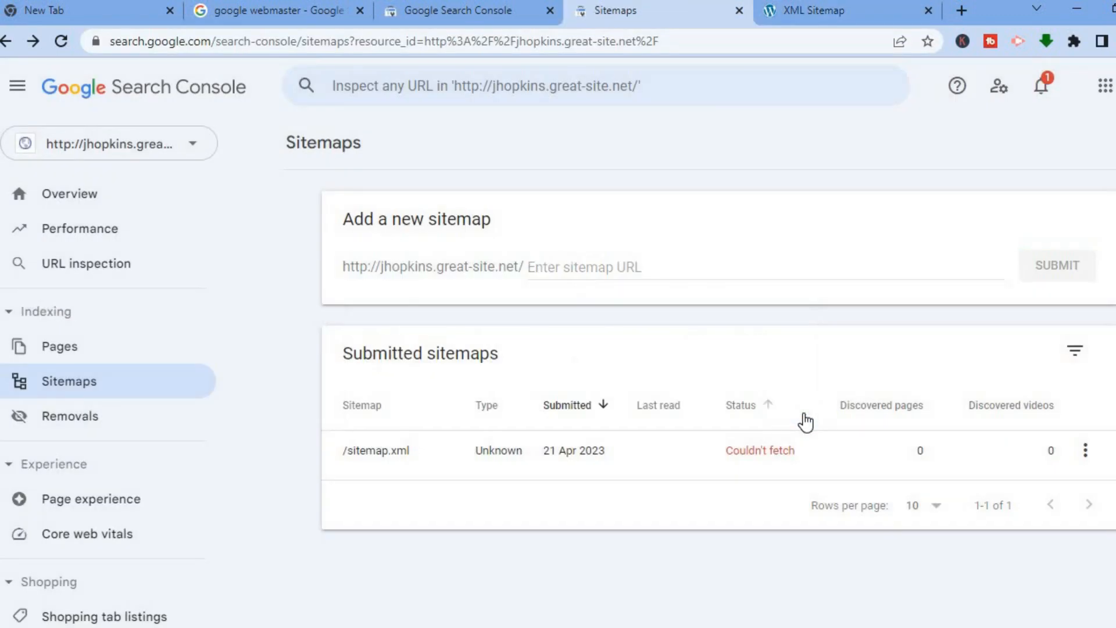
click(820, 12)
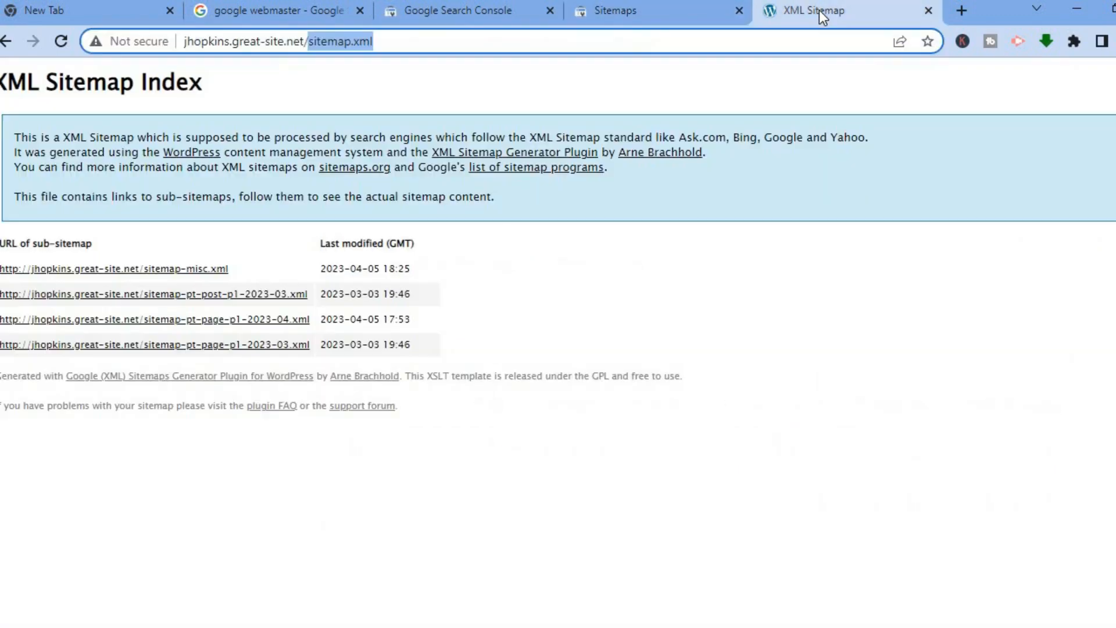